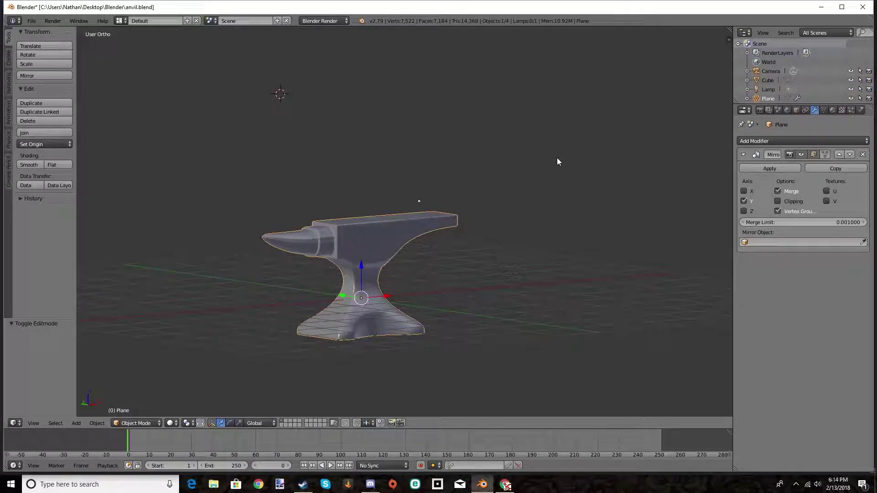
Orbit and zoom around the anvil, ending on a close high view of its top face.
scroll(413, 203, down, 1)
scroll(485, 190, up, 3)
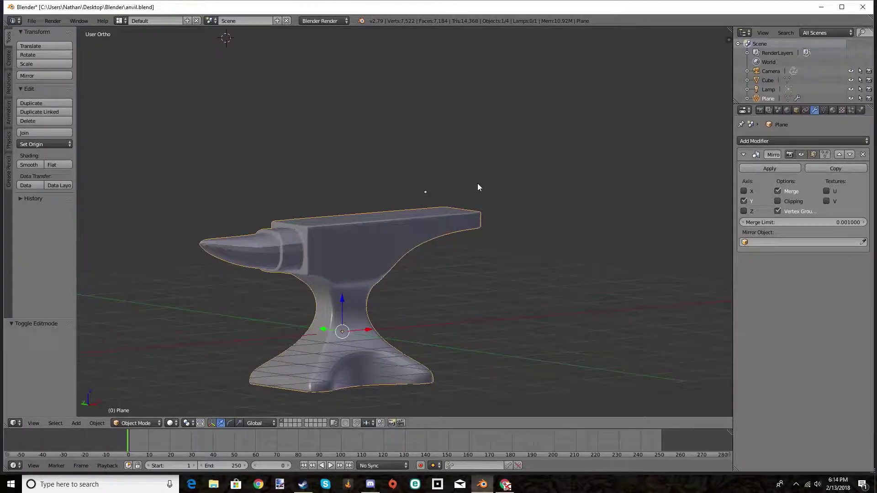
scroll(458, 185, down, 2)
scroll(462, 179, up, 2)
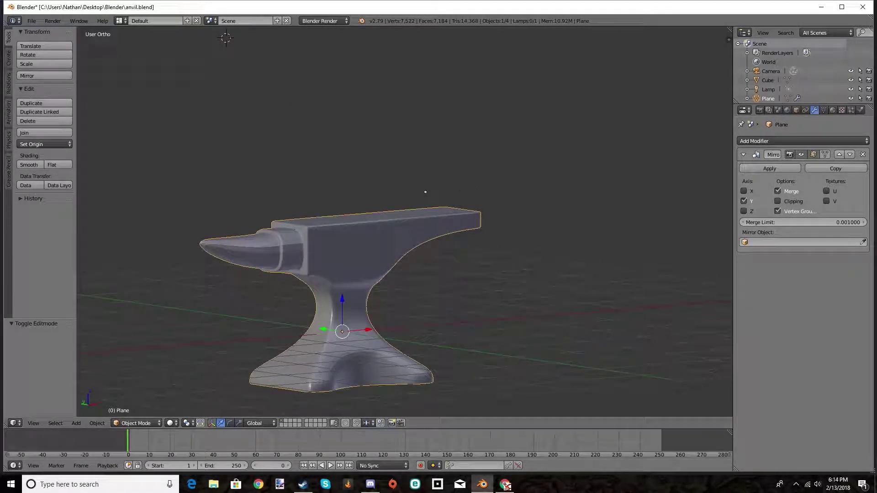
mouse_move(515, 55)
mouse_down()
mouse_move(323, 173)
mouse_move(403, 119)
mouse_move(461, 153)
mouse_move(552, 98)
mouse_move(444, 193)
mouse_move(470, 186)
mouse_up()
scroll(402, 120, up, 3)
scroll(378, 146, down, 4)
scroll(454, 157, up, 4)
scroll(453, 153, down, 3)
scroll(502, 139, down, 2)
scroll(441, 206, up, 3)
scroll(532, 166, up, 2)
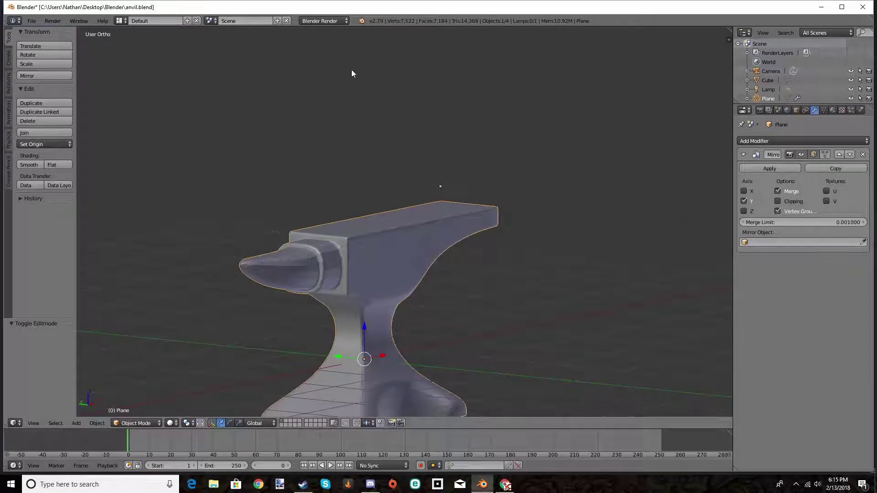
scroll(399, 235, down, 2)
scroll(481, 192, down, 2)
mouse_move(481, 192)
mouse_down()
mouse_move(346, 211)
mouse_move(407, 205)
mouse_move(447, 186)
mouse_move(442, 237)
mouse_up()
scroll(394, 272, up, 3)
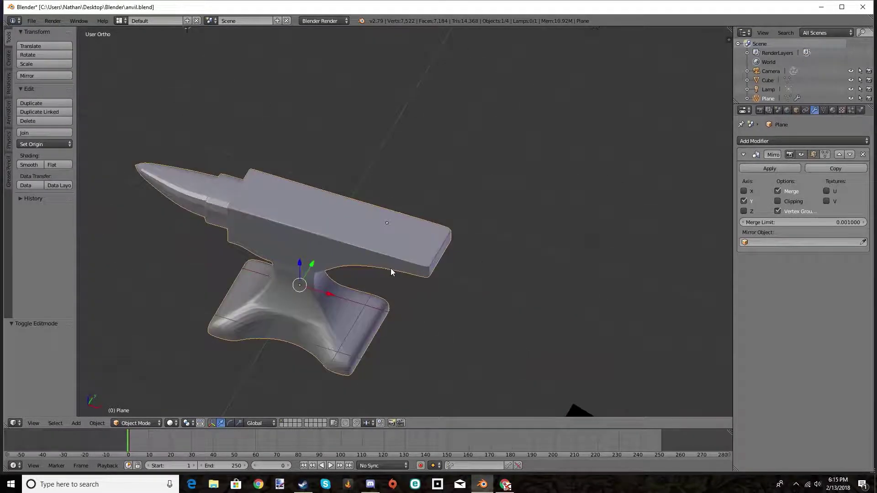
drag(394, 272, 490, 229)
scroll(443, 290, up, 3)
scroll(419, 297, down, 4)
scroll(417, 302, up, 1)
mouse_move(416, 304)
mouse_down()
mouse_move(454, 278)
mouse_move(446, 317)
mouse_move(356, 317)
mouse_move(416, 318)
mouse_move(395, 298)
mouse_move(430, 288)
mouse_move(466, 294)
mouse_move(425, 293)
mouse_move(445, 293)
mouse_move(382, 274)
mouse_move(297, 286)
mouse_up()
scroll(297, 286, up, 3)
scroll(339, 287, down, 5)
scroll(417, 278, up, 6)
drag(363, 237, 264, 248)
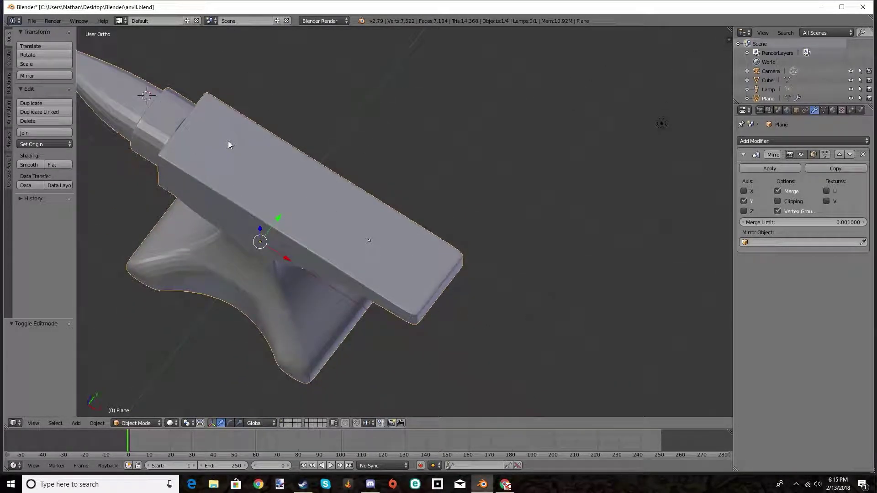
Box-select over the anvil and place the 3D cursor to its right.
key(b)
mouse_move(160, 107)
mouse_down()
mouse_move(313, 377)
mouse_move(190, 331)
mouse_move(242, 345)
mouse_move(284, 401)
mouse_up()
scroll(222, 309, down, 4)
mouse_move(222, 310)
mouse_down()
mouse_move(294, 239)
mouse_move(344, 323)
mouse_up()
key(b)
drag(363, 369, 442, 393)
click(576, 320)
Orbit to a side view of the anvil with the horn on the left.
mouse_move(528, 191)
mouse_down()
mouse_move(495, 133)
mouse_move(578, 89)
mouse_move(625, 119)
mouse_up()
drag(513, 168, 758, 132)
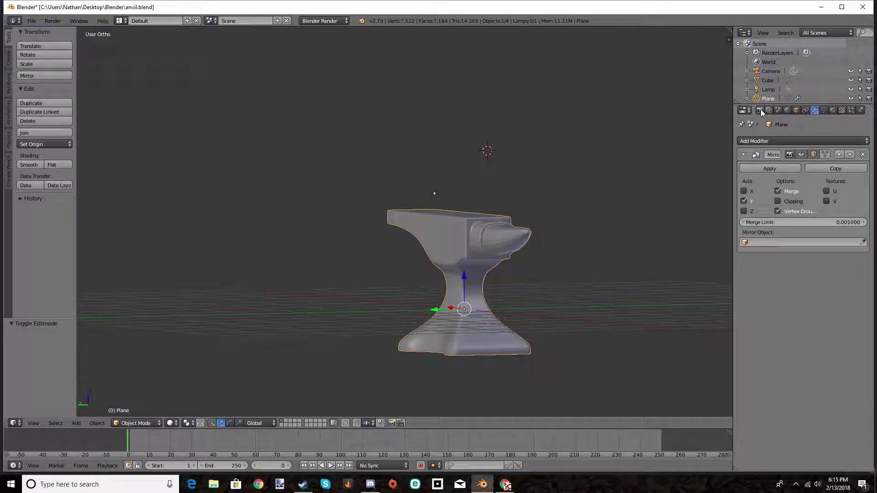
drag(663, 137, 461, 142)
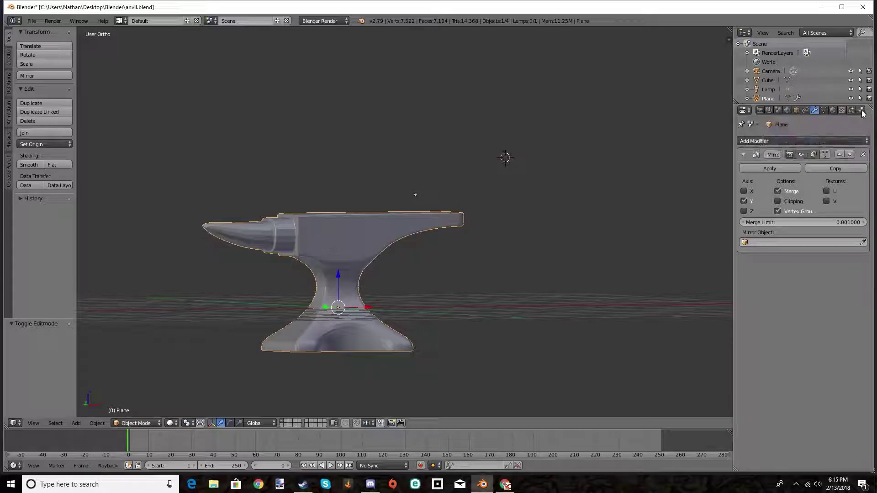
Filter the Outliner by 're' and show the 1920 x 1080 at 50% render settings.
click(870, 34)
text(re)
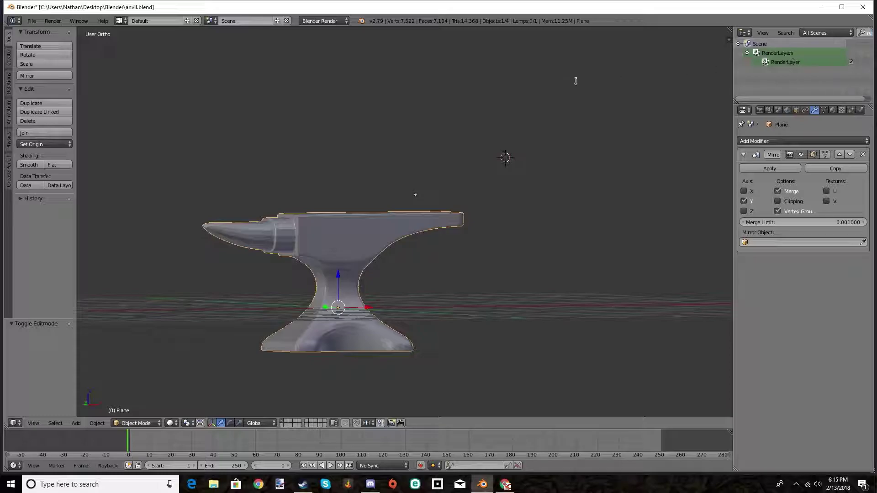
click(760, 111)
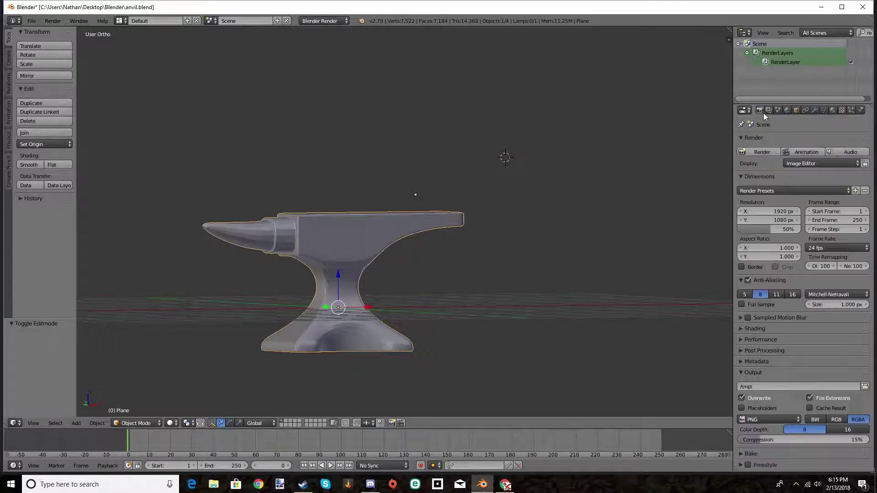
Render the anvil scene, then zoom and pan around the finished Render Result.
click(760, 154)
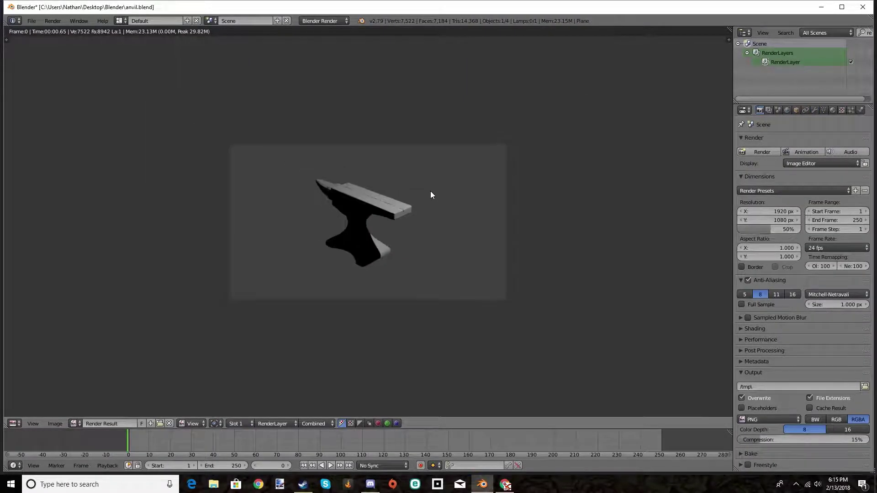
scroll(428, 195, up, 4)
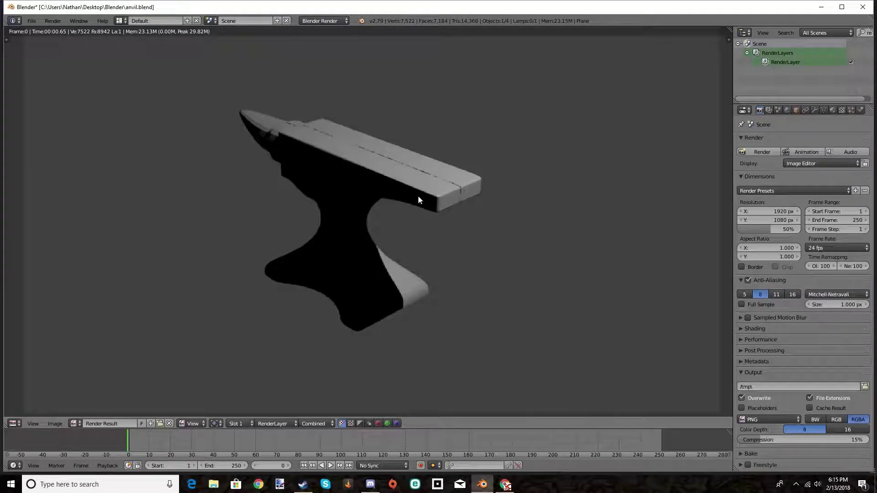
scroll(418, 196, down, 3)
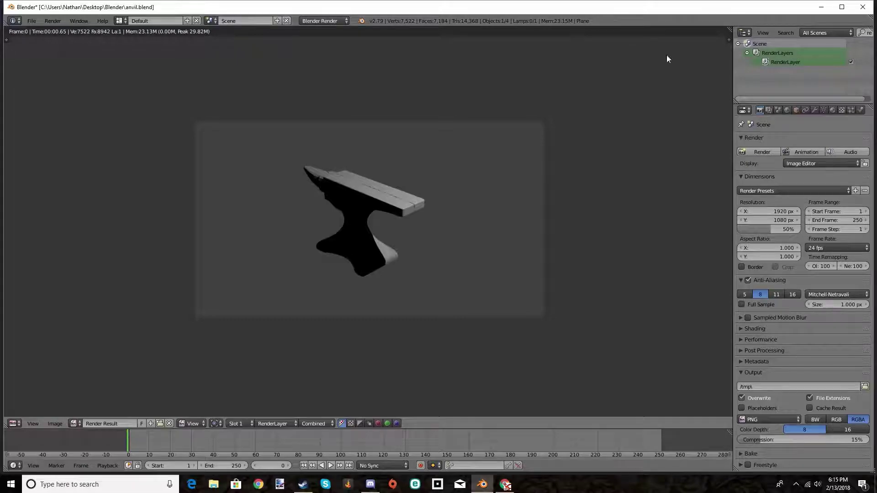
scroll(510, 174, up, 1)
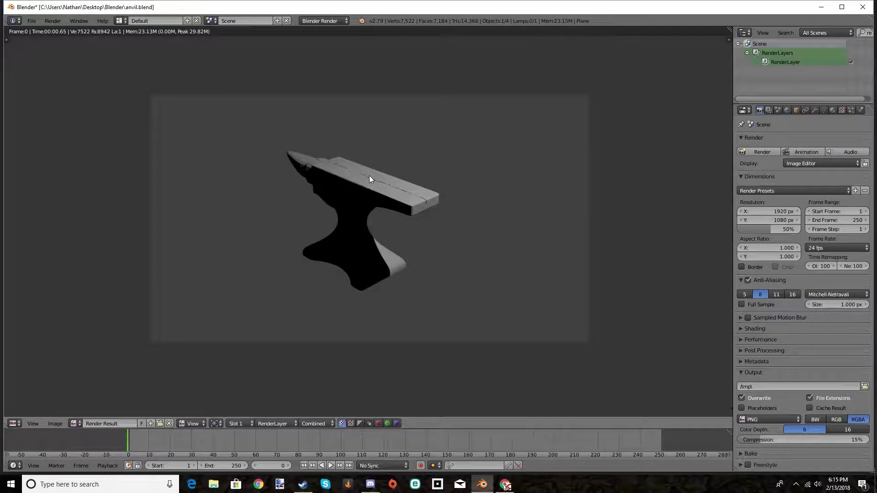
click(749, 137)
click(741, 138)
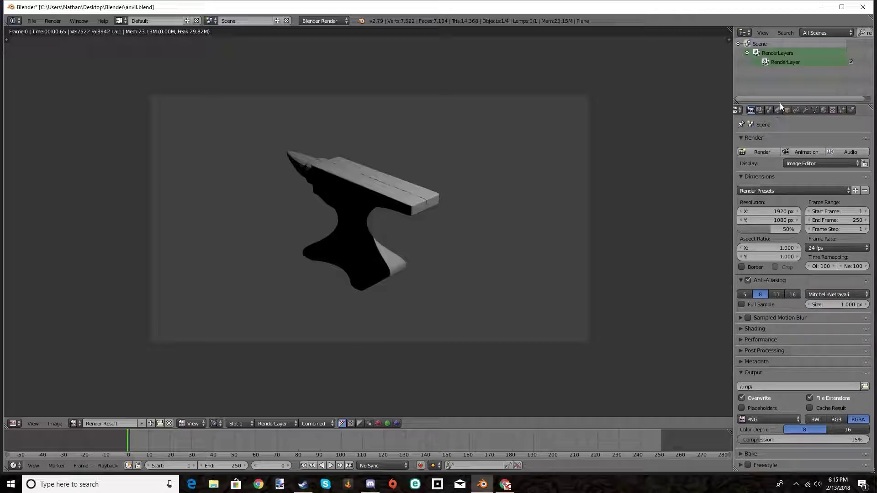
scroll(457, 161, down, 3)
drag(473, 203, 437, 164)
scroll(470, 185, up, 4)
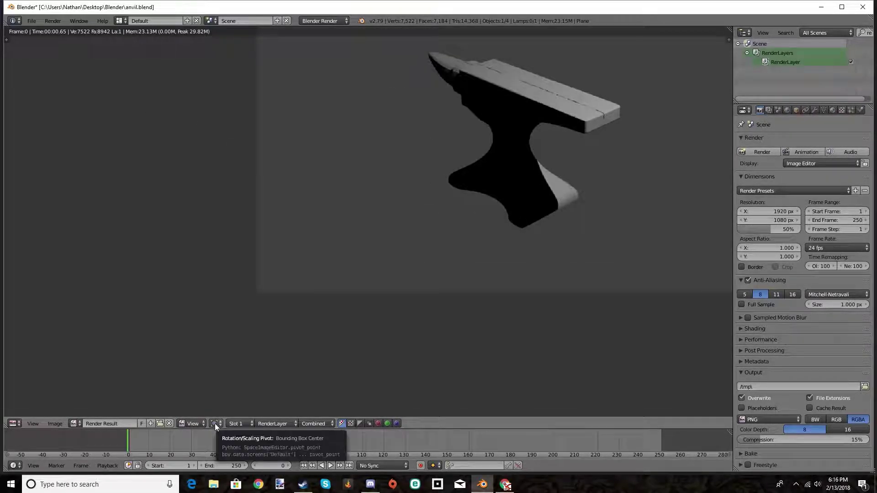
Save the anvil render with Image > Save As Image under the file name render.png.
click(55, 424)
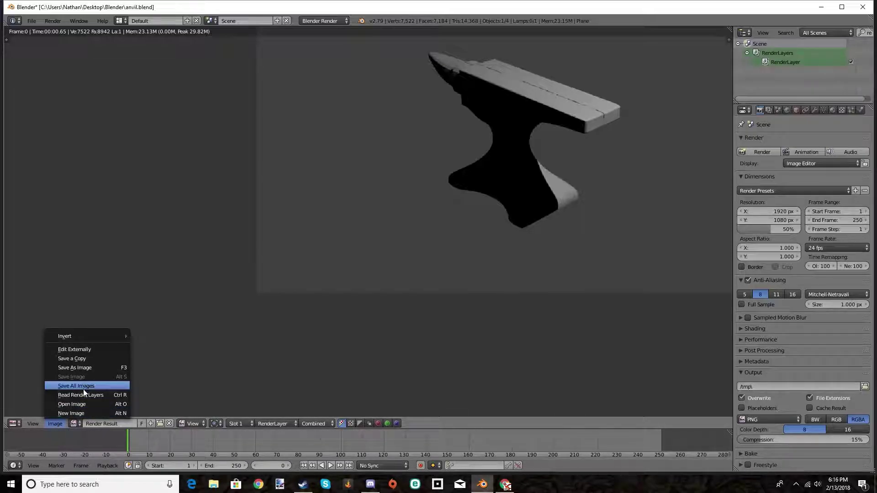
click(79, 368)
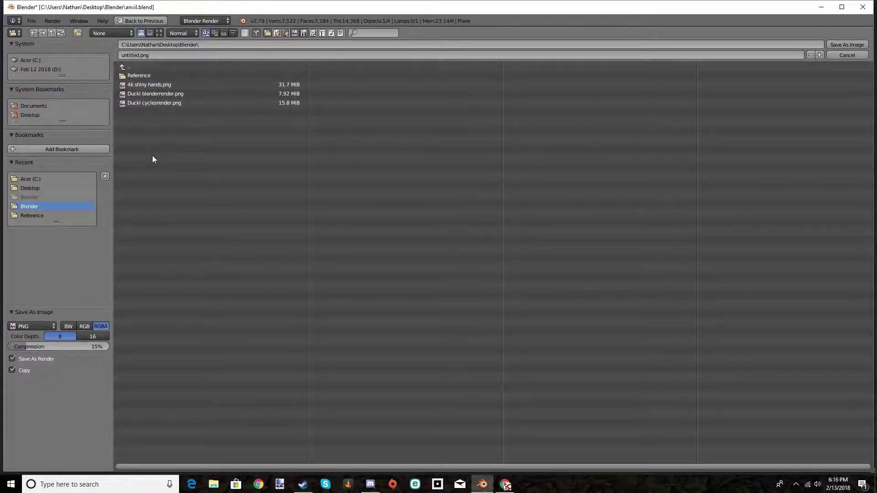
click(325, 54)
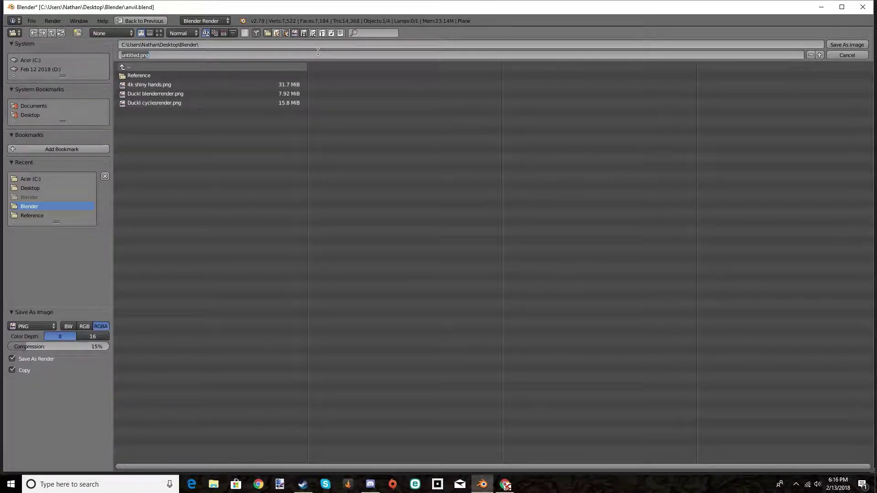
text(b)
key(Return)
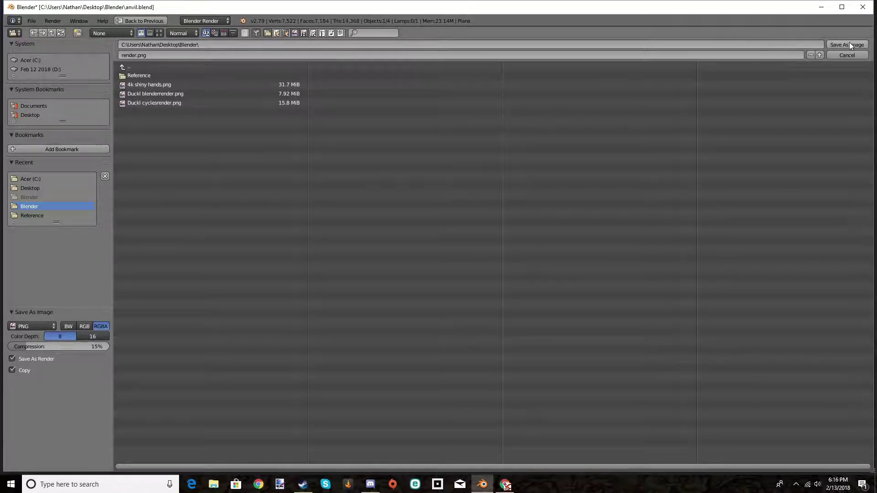
click(846, 44)
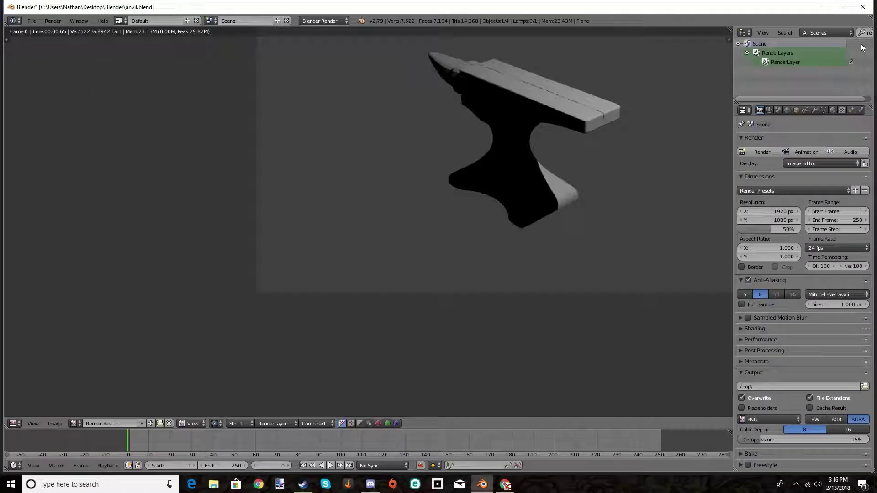
Recentre the rendered image and close the YouTube tutorial window.
drag(544, 129, 478, 161)
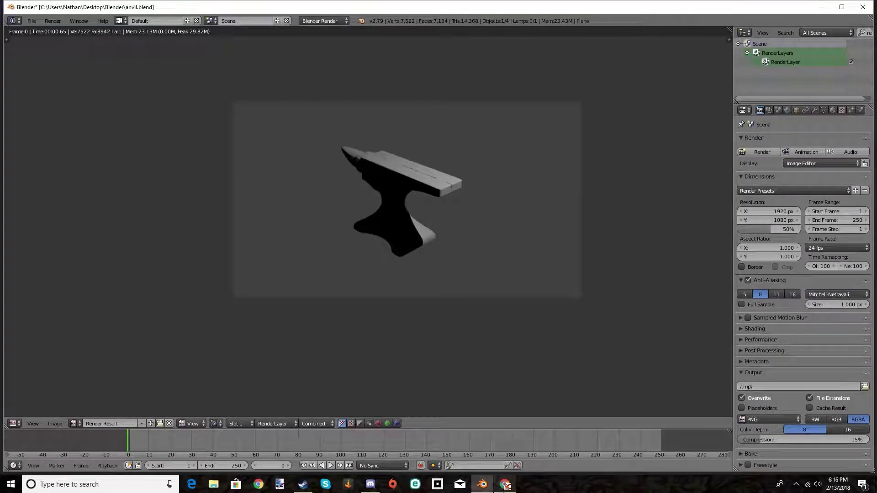
click(505, 485)
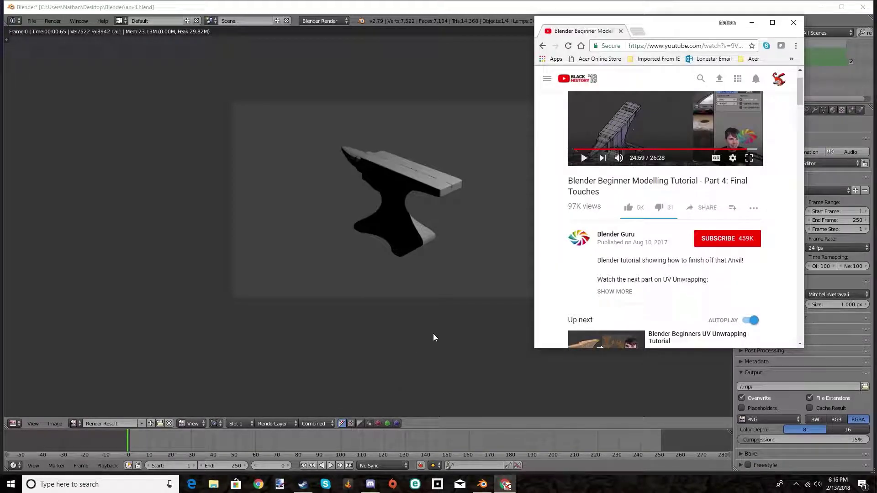
key(alt+F4)
In the Steam library, open Garry's Mod's page and its Community Hub.
click(303, 484)
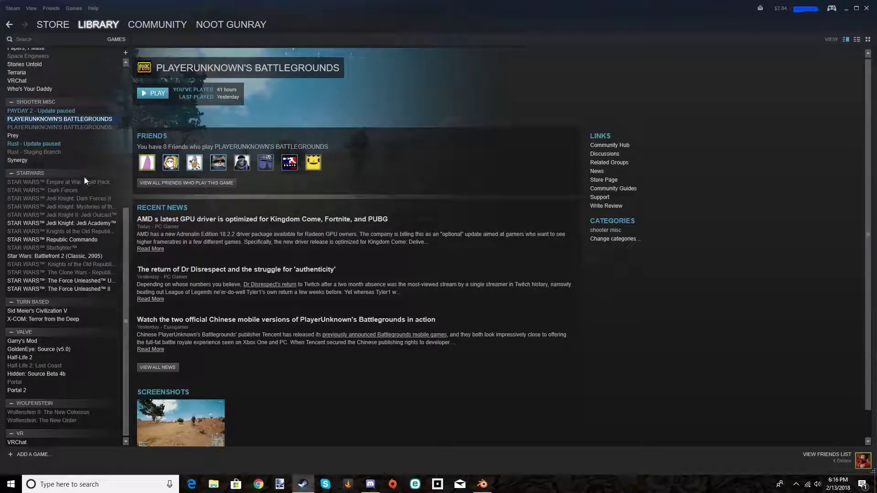
scroll(101, 200, down, 2)
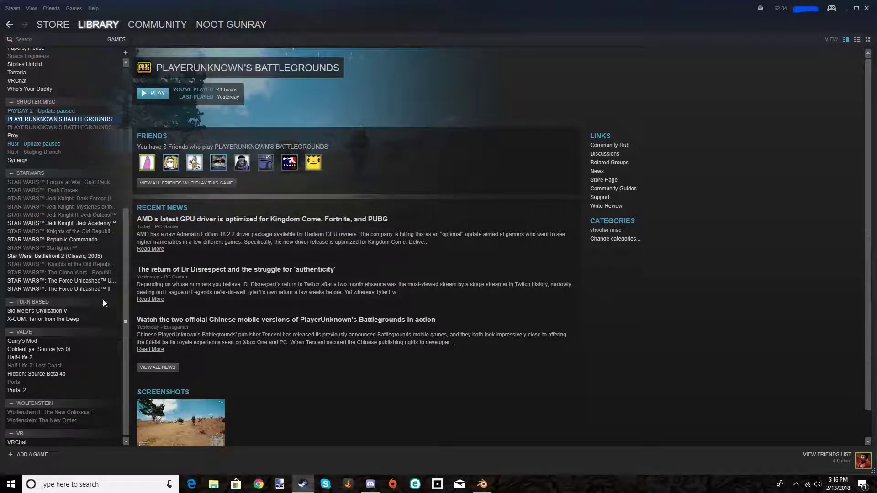
click(23, 341)
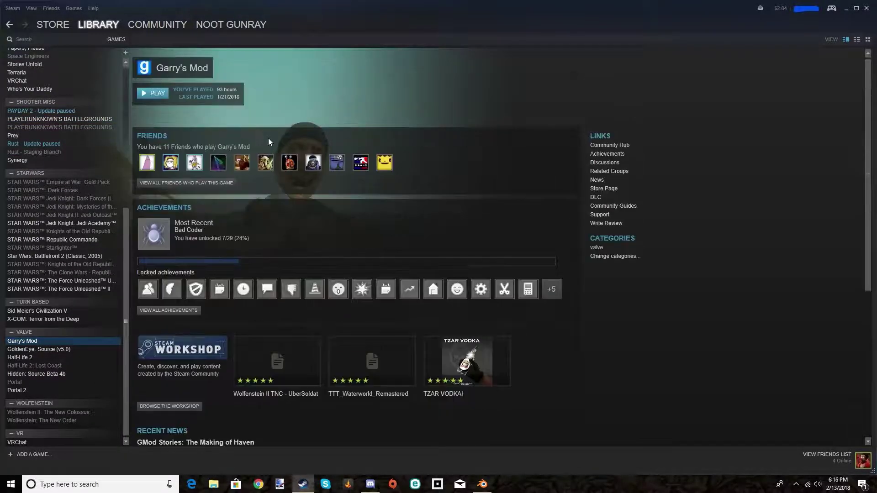
scroll(171, 98, down, 1)
scroll(172, 101, up, 1)
scroll(573, 136, down, 2)
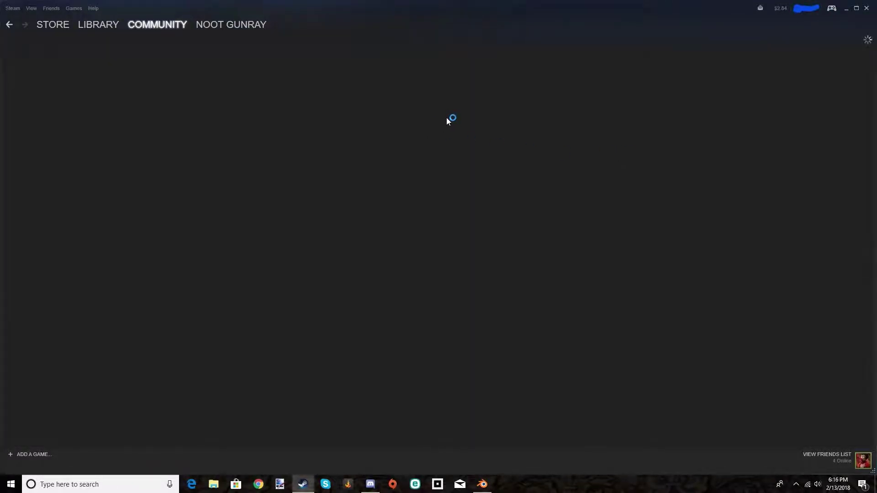
Switch the Garry's Mod Community Hub to Artwork and browse the week's popular artwork.
scroll(355, 223, down, 2)
scroll(354, 223, down, 1)
scroll(355, 172, up, 3)
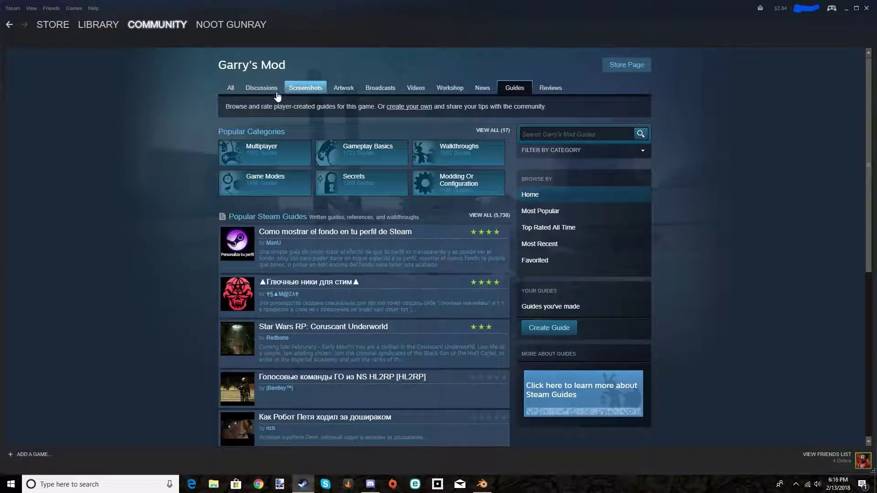
click(343, 90)
scroll(457, 183, down, 1)
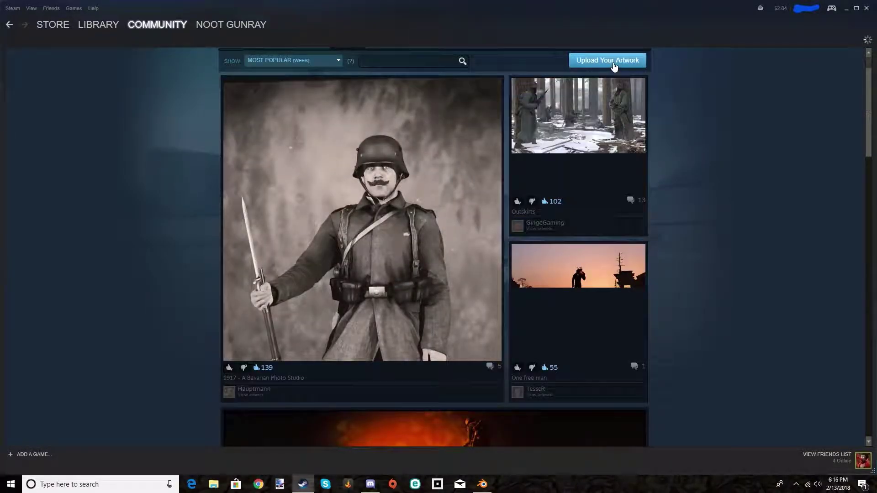
scroll(563, 87, up, 1)
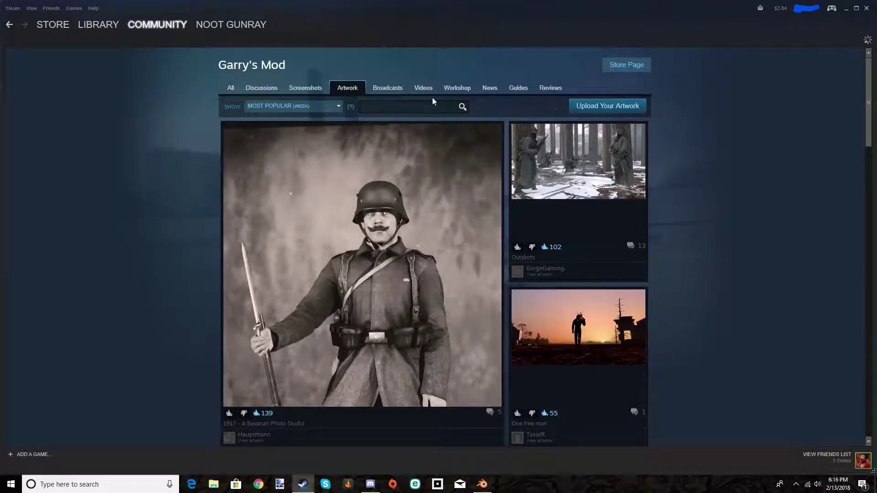
Open the Garry's Mod Workshop and filter addons by the Buildings dupe tag.
click(446, 89)
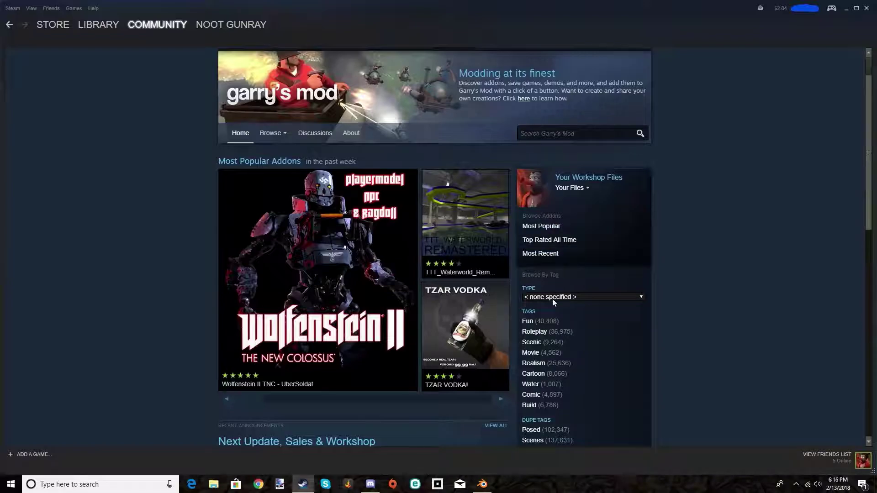
scroll(547, 322, down, 2)
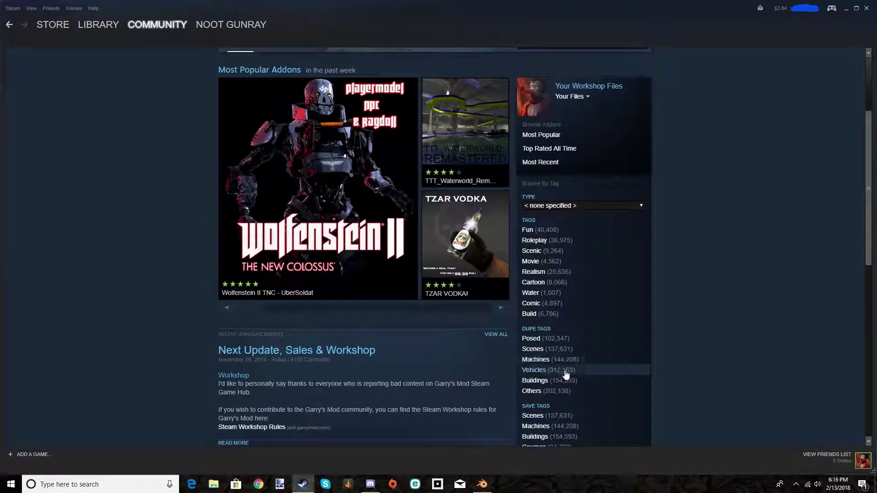
scroll(559, 361, down, 2)
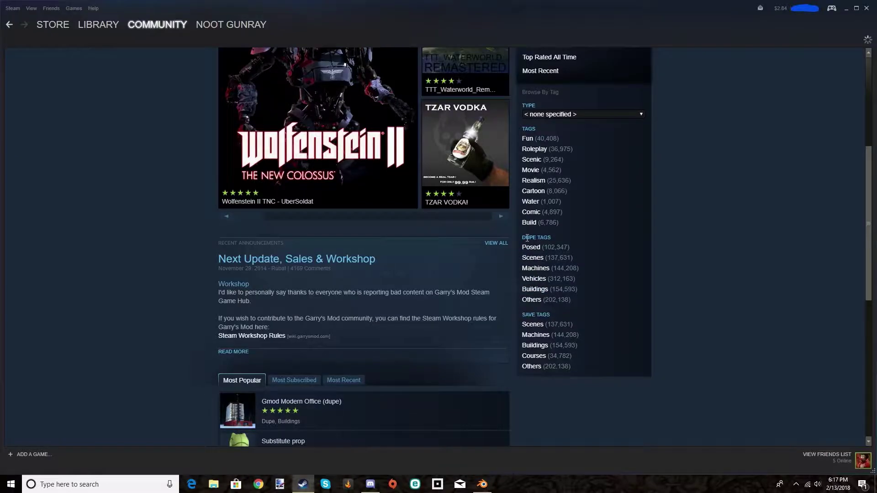
click(544, 289)
Browse the Buildings-tagged Workshop addons, clearing an accidental text selection.
scroll(501, 240, down, 2)
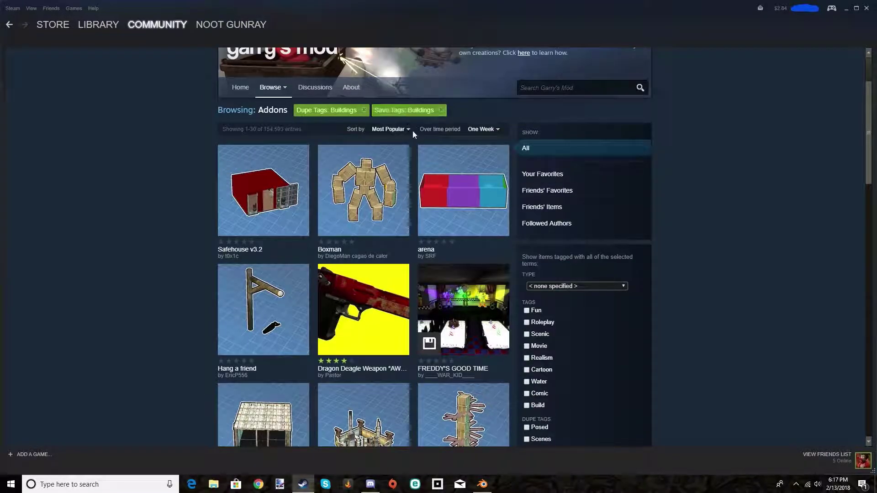
scroll(388, 137, up, 2)
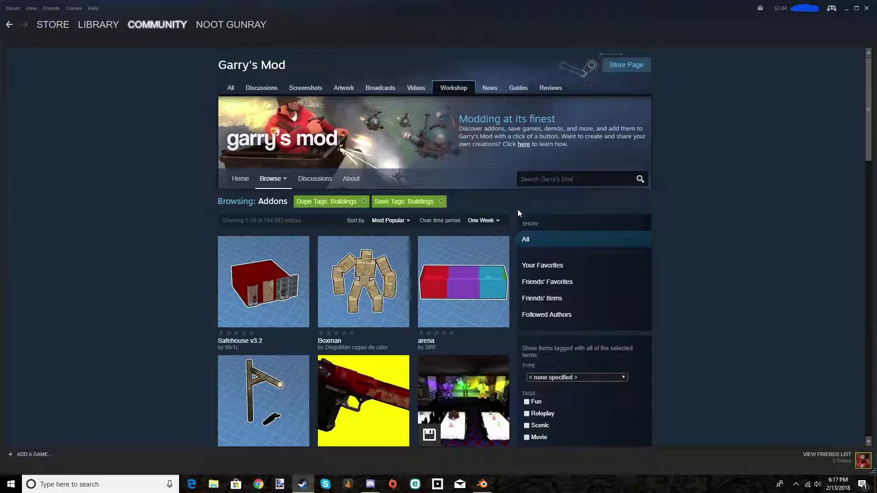
mouse_move(592, 248)
mouse_down()
mouse_move(391, 211)
mouse_move(556, 199)
mouse_up()
click(539, 201)
scroll(541, 230, down, 2)
scroll(540, 230, down, 13)
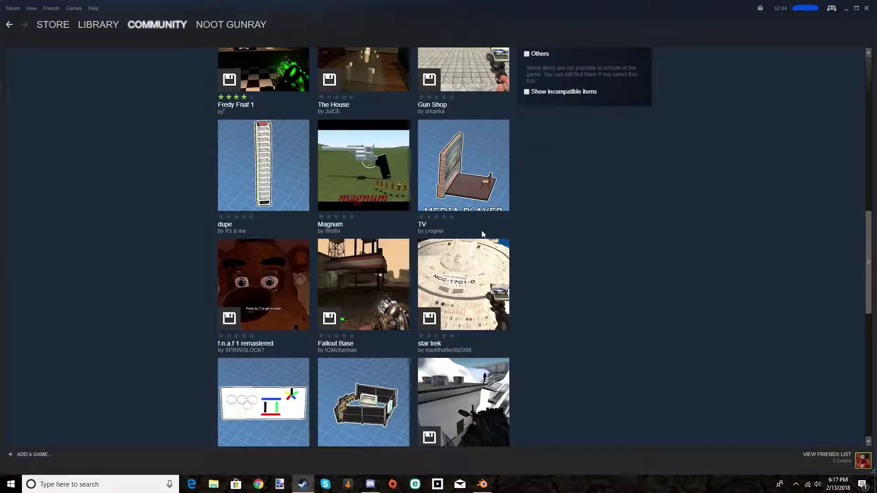
scroll(541, 132, up, 15)
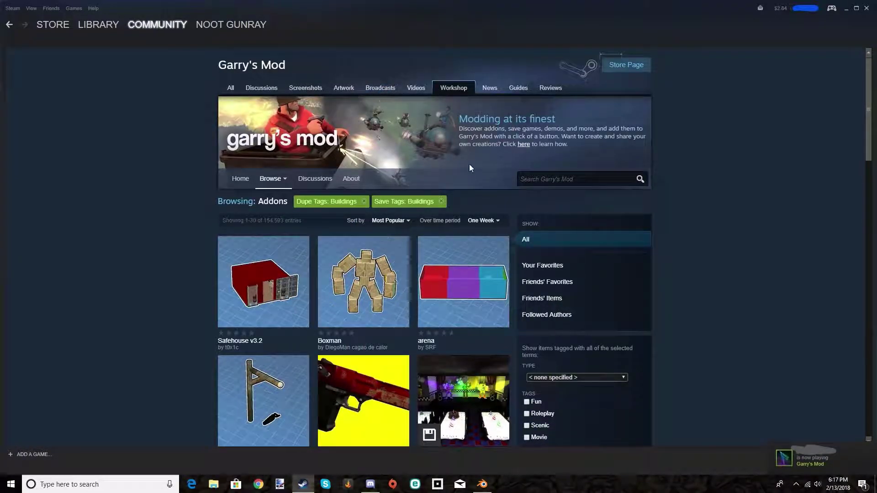
scroll(292, 274, down, 3)
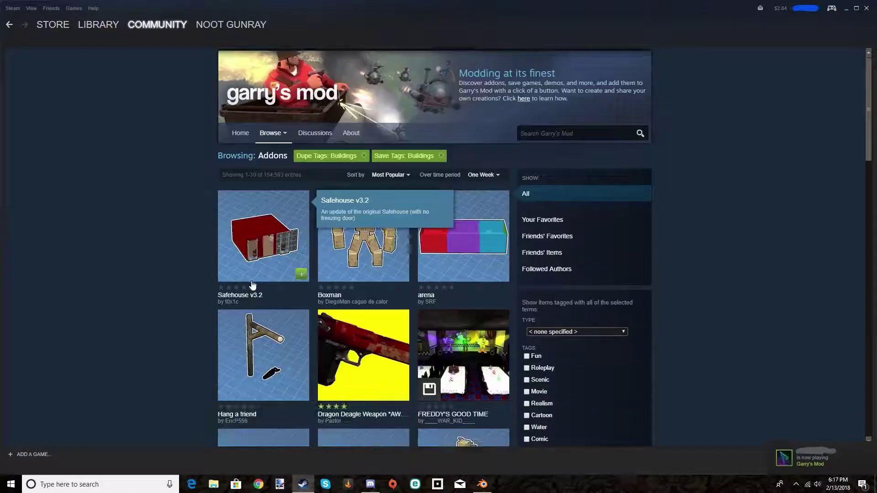
scroll(386, 328, down, 5)
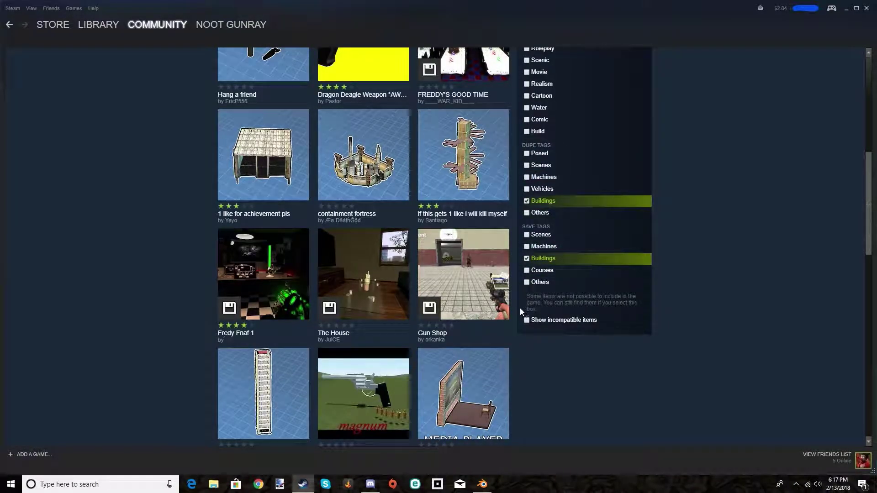
scroll(518, 307, down, 1)
scroll(518, 309, down, 2)
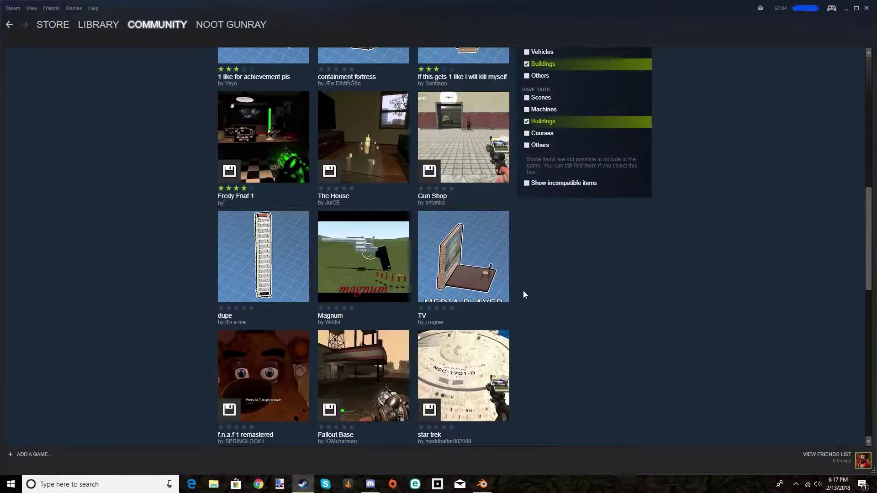
scroll(663, 115, up, 10)
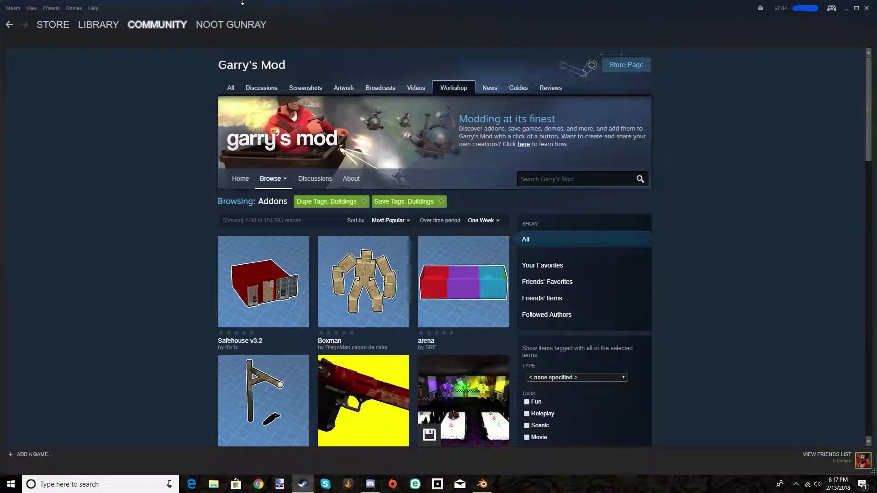
In Discord's #general, start an @ mention of a member, then close Discord unsent.
click(372, 488)
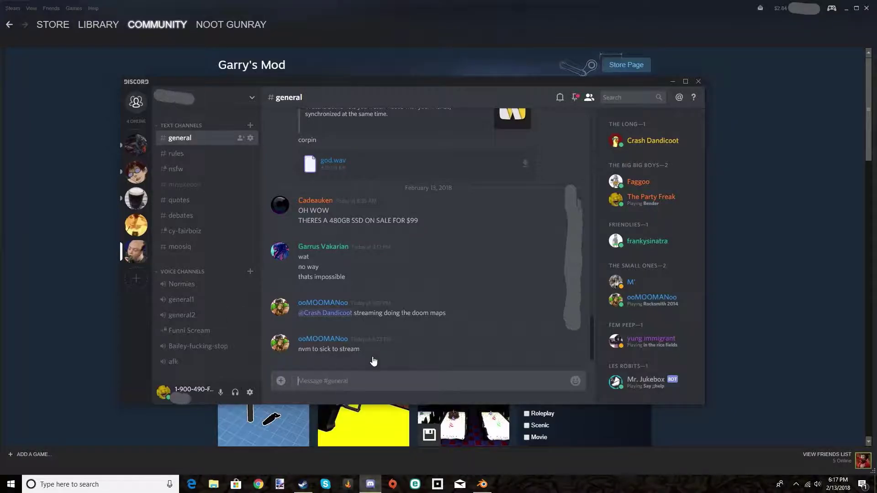
text(@)
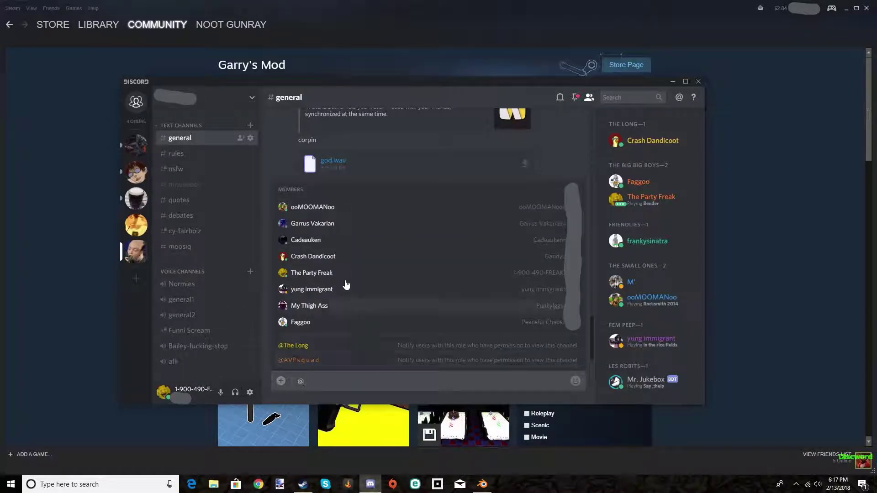
click(333, 258)
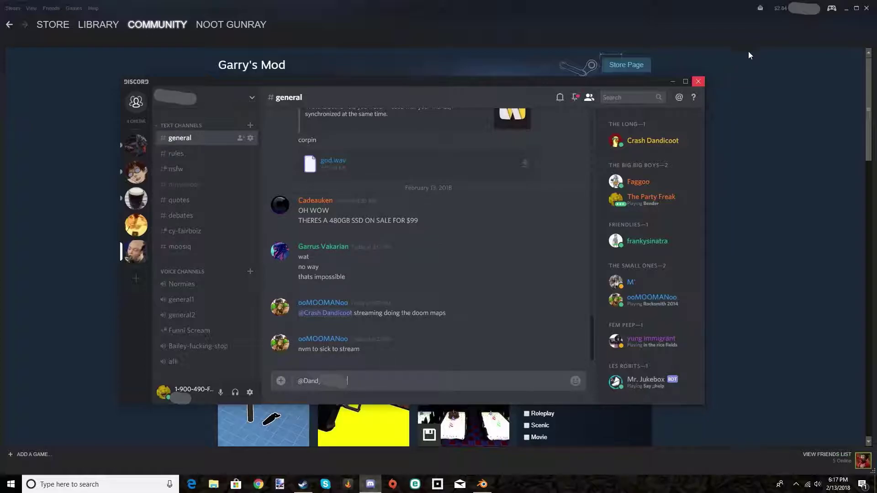
click(699, 81)
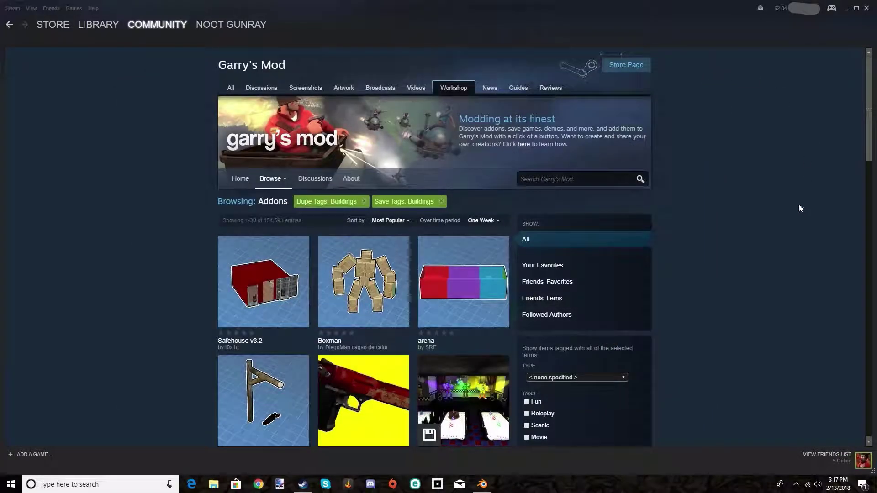
Open the Steam friends list and start a chat with an online friend.
scroll(795, 214, down, 1)
click(820, 457)
scroll(503, 274, down, 2)
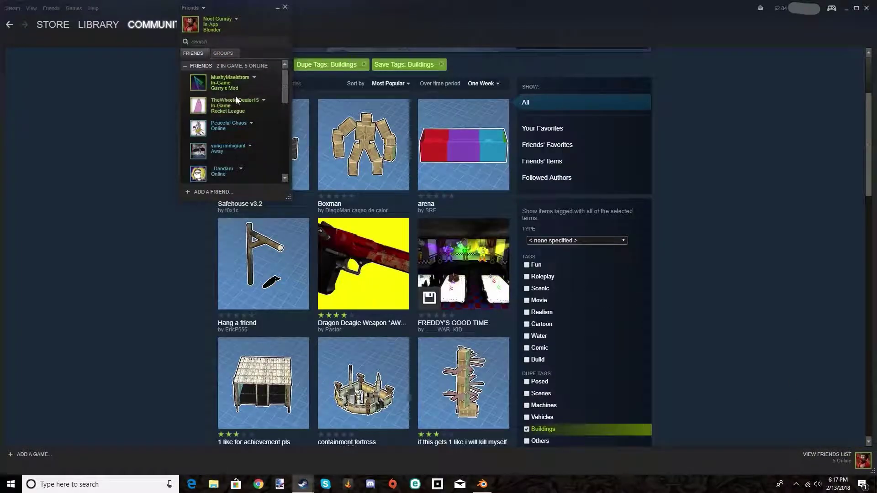
scroll(256, 106, down, 2)
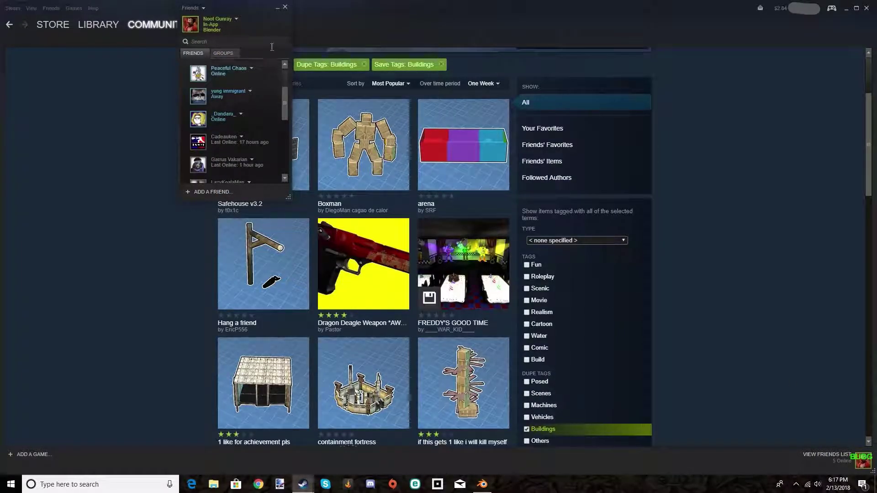
click(250, 70)
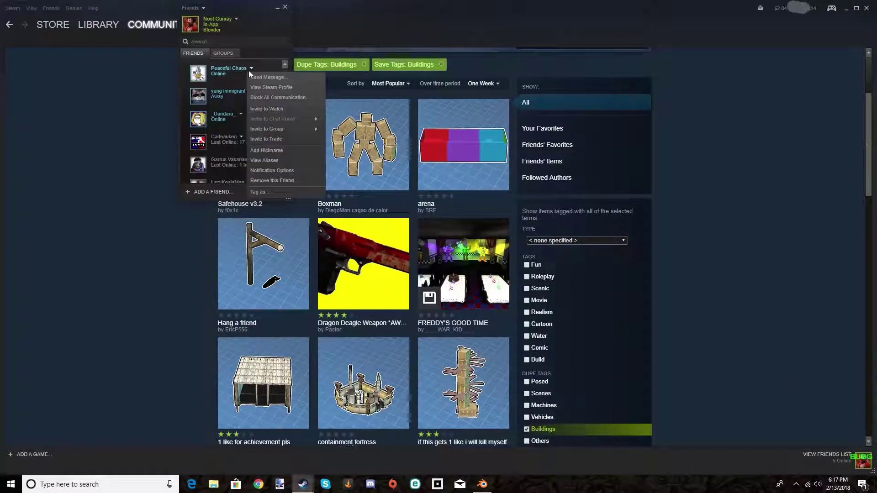
double_click(235, 122)
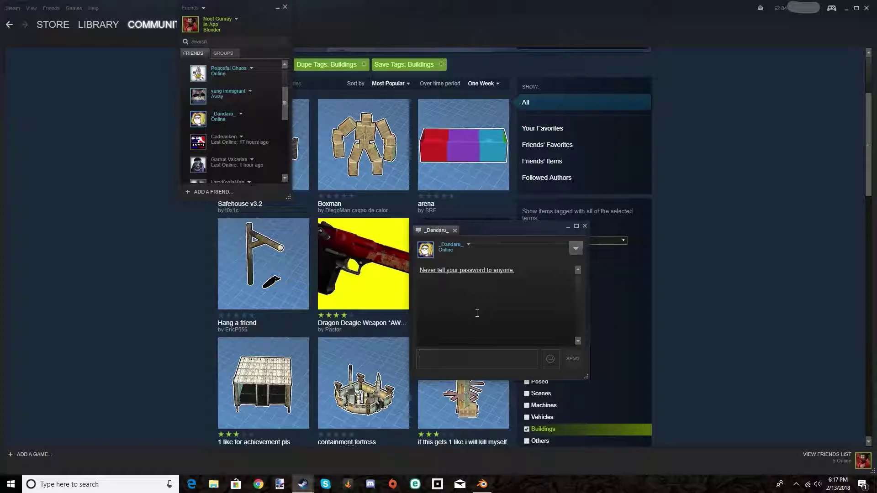
Send the friend 'how do I put my bender on steam for evrypme'.
text(how do I put my bender)
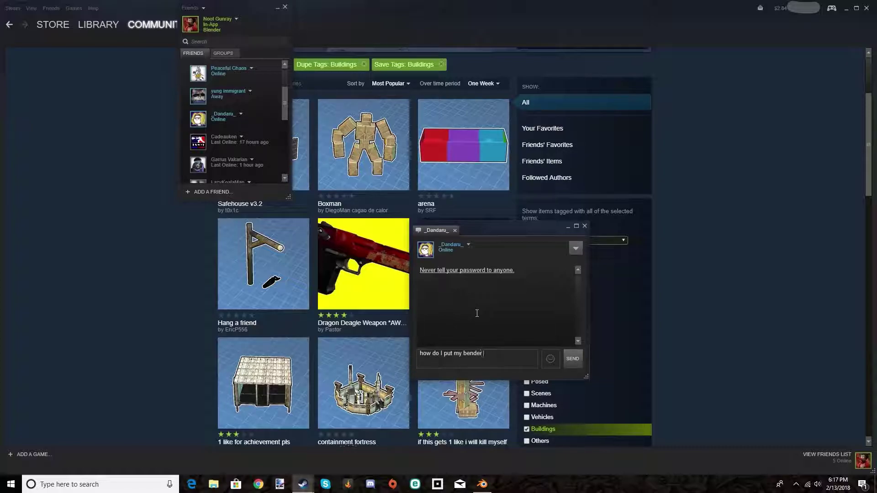
text(on )
text(me)
key(Return)
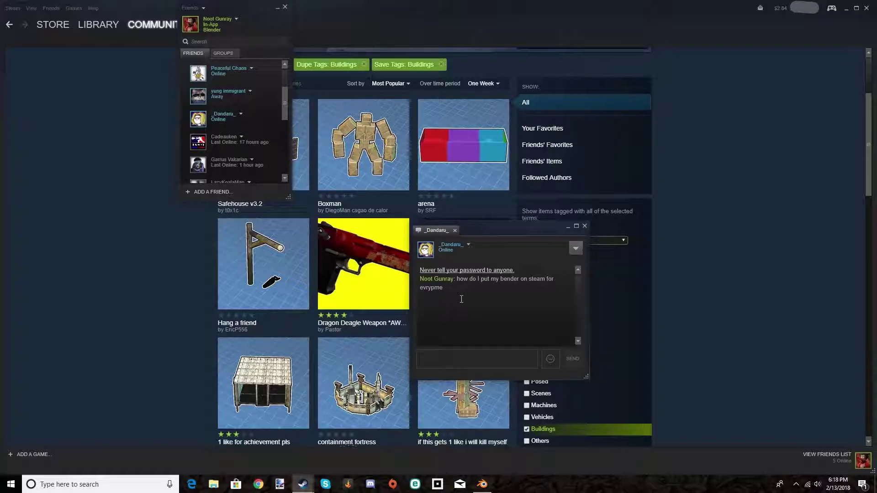
Close the friends list and move the chat window up and to the right.
click(285, 8)
scroll(328, 114, up, 3)
scroll(351, 177, down, 3)
scroll(350, 178, up, 3)
scroll(351, 177, down, 3)
scroll(351, 177, up, 2)
drag(502, 230, 611, 209)
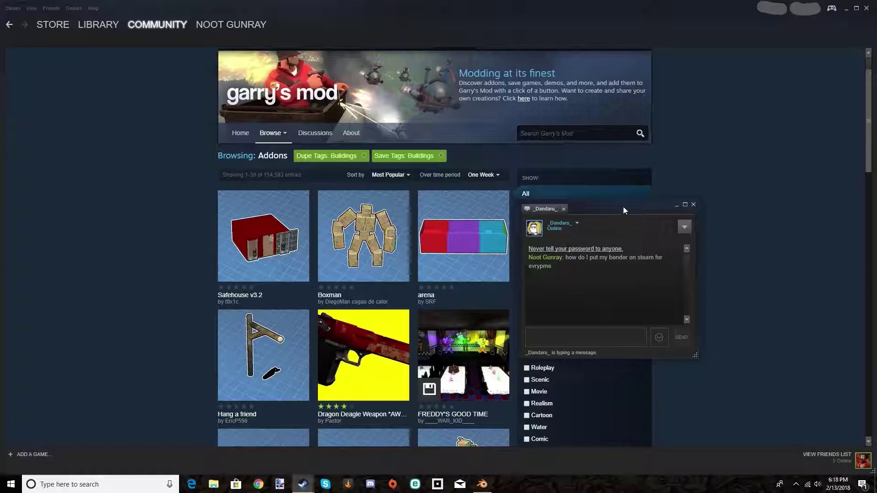
drag(623, 204, 678, 160)
Reply 'I did the bender render' and close the chat.
text(I did the)
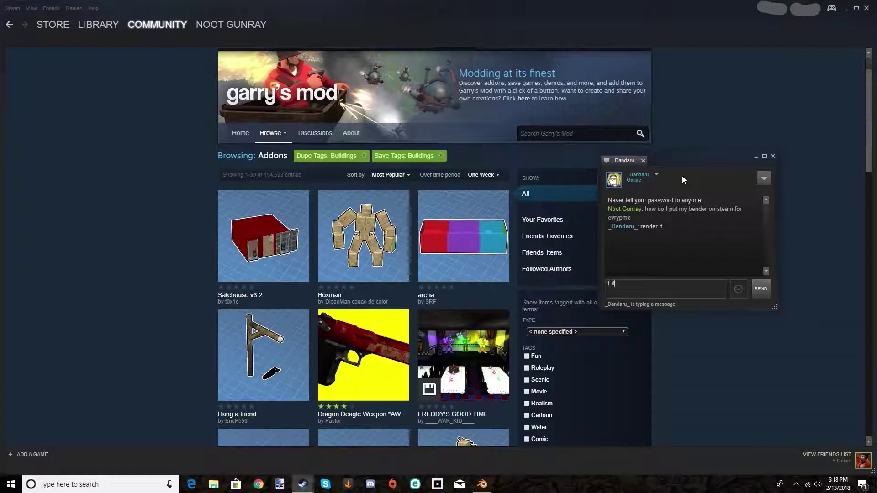
text( bender rend)
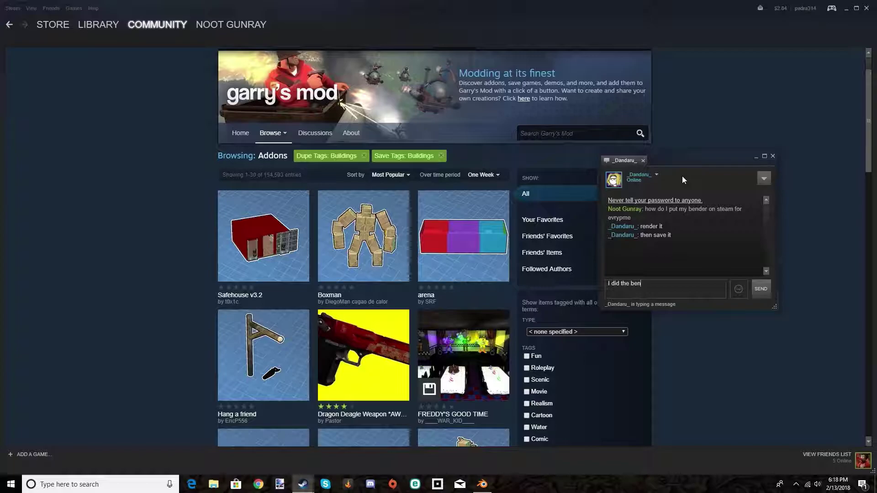
text(er)
key(Return)
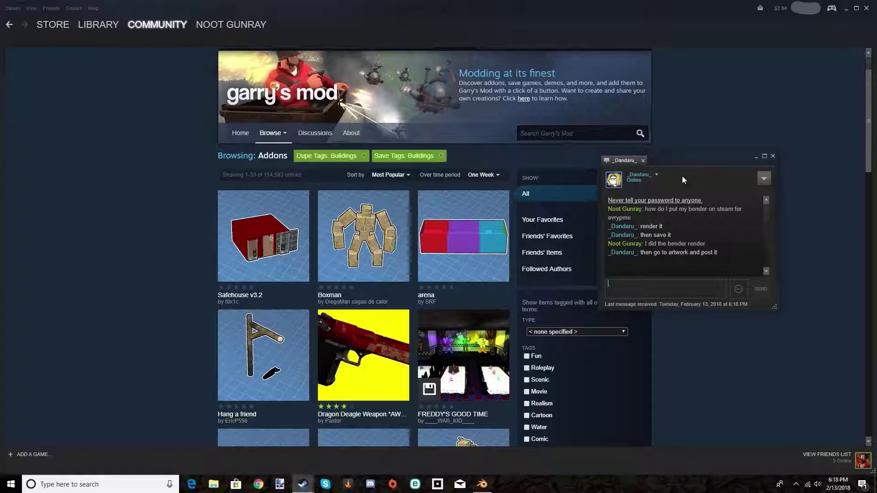
click(772, 156)
Go to the Garry's Mod Artwork page on the Community Hub.
scroll(511, 232, up, 2)
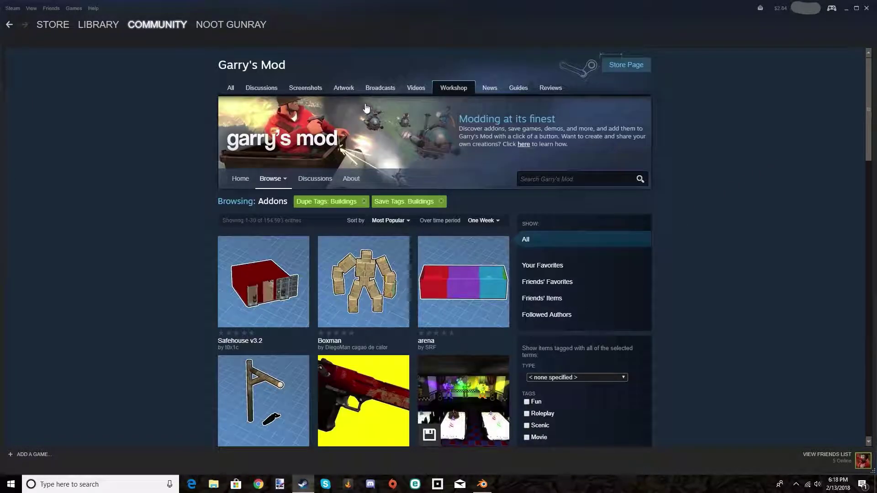
click(344, 87)
click(351, 82)
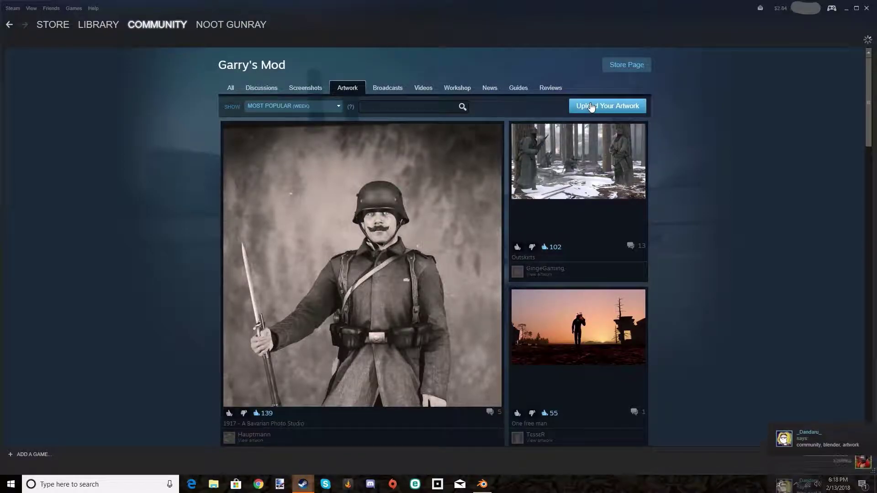
Send the friend a thank-you message in chat, then close the chat.
click(803, 431)
text(this )
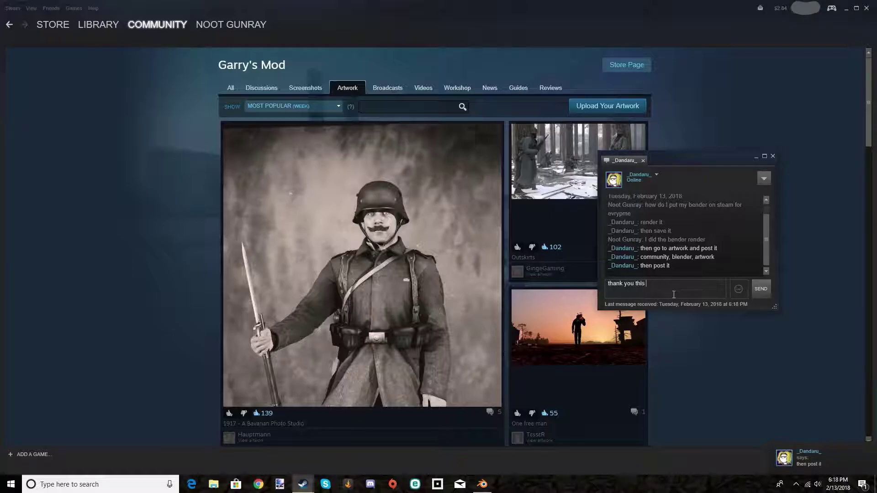
text(will help my tutorial)
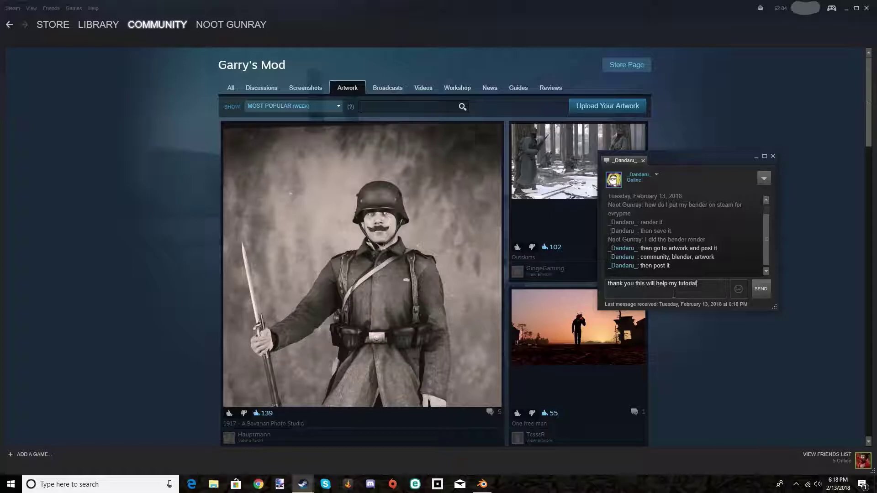
key(Return)
click(775, 156)
Start a new Garry's Mod artwork upload and type the title 'Anvil Render original'.
click(597, 110)
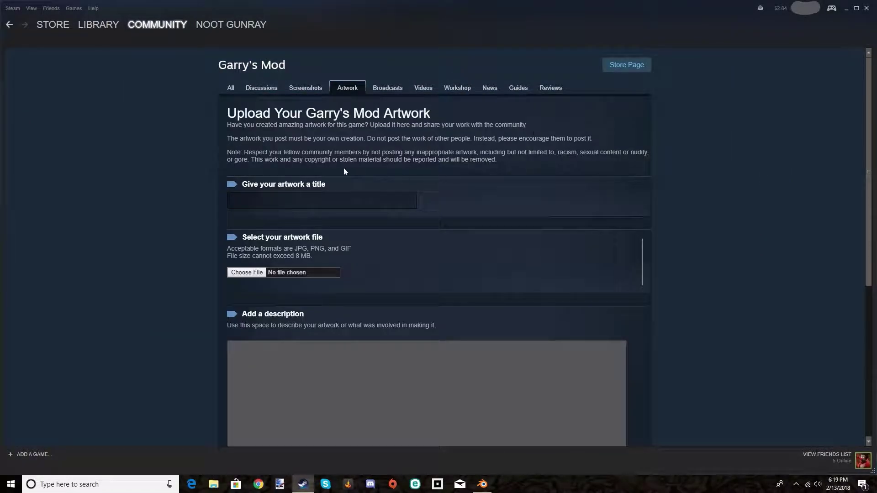
click(300, 197)
scroll(375, 198, down, 3)
scroll(374, 136, up, 2)
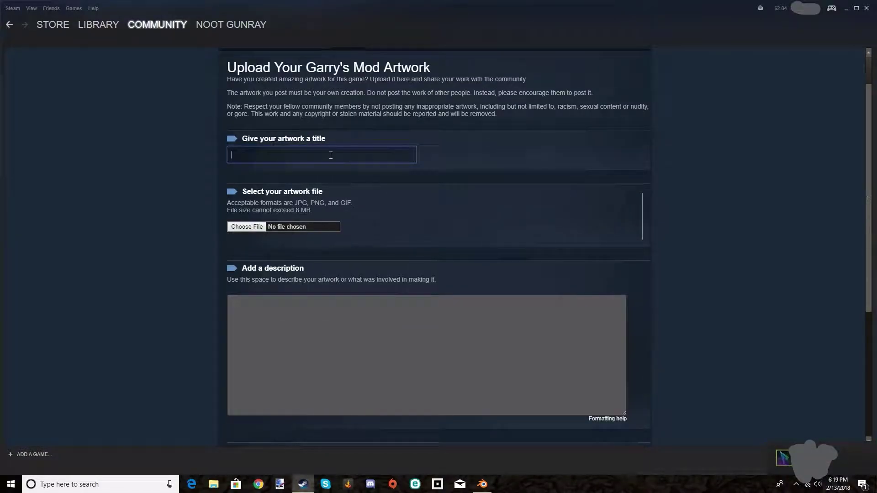
scroll(327, 194, up, 1)
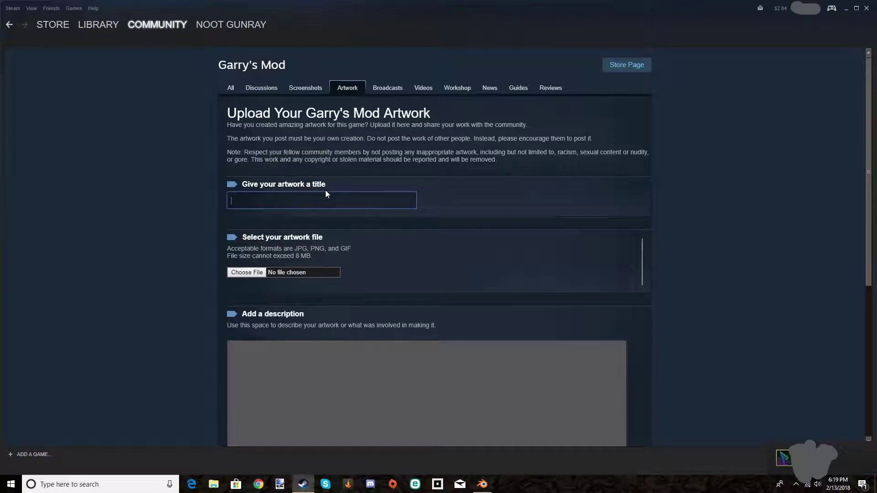
text(An)
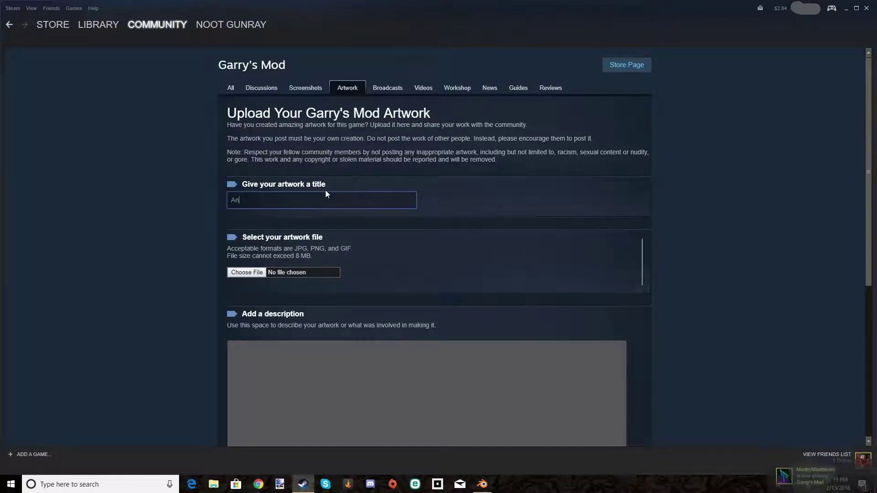
text(vil)
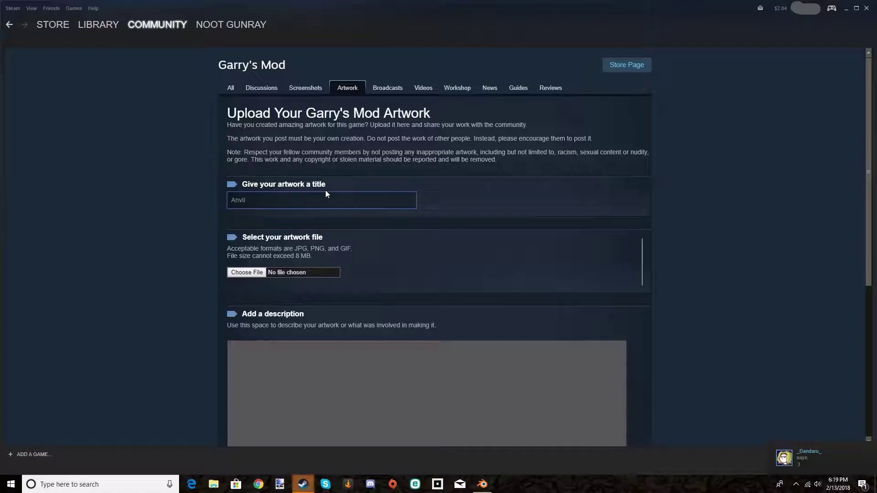
text( Re)
text(nder )
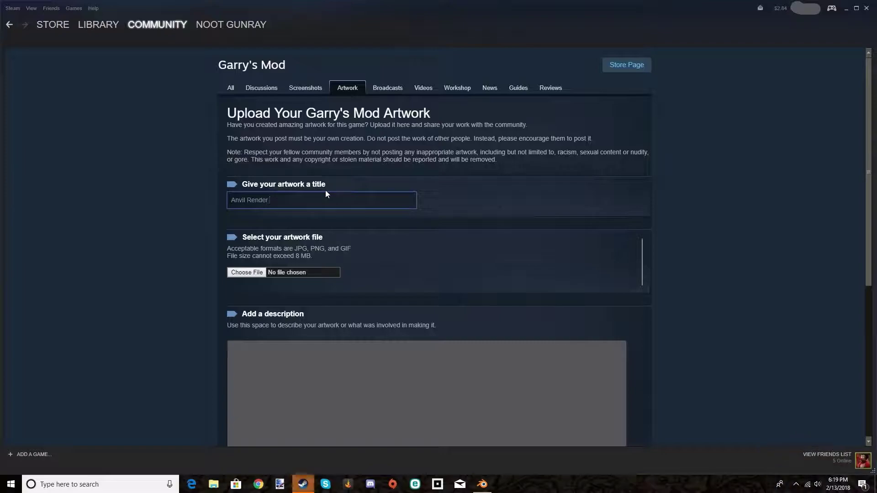
text(from tuto)
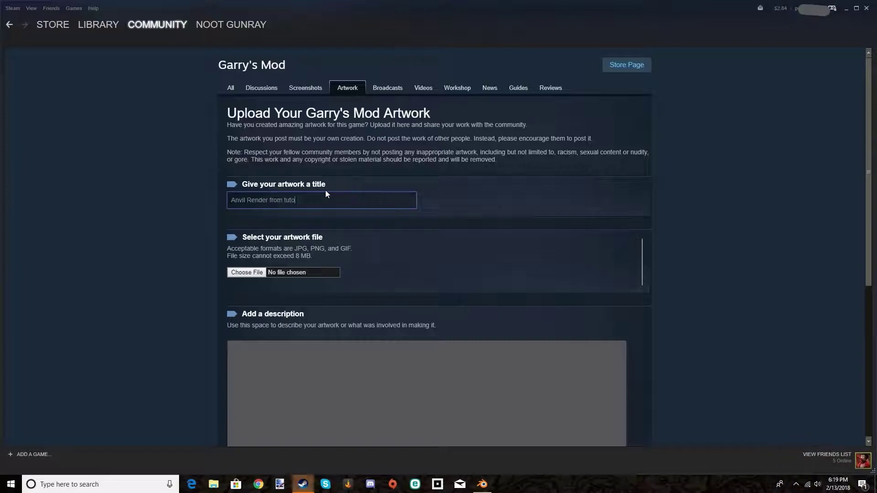
key(BackSpace)
key(BackSpace)
key(BackSpace)
key(BackSpace)
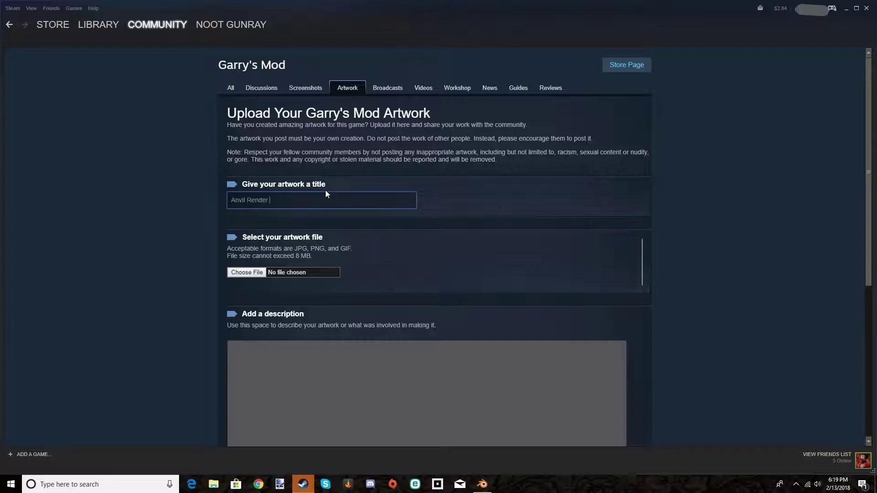
text(orn)
key(BackSpace)
Finish the 'Anvil Render original' title and bring up the artwork file picker.
text(ginal)
click(258, 272)
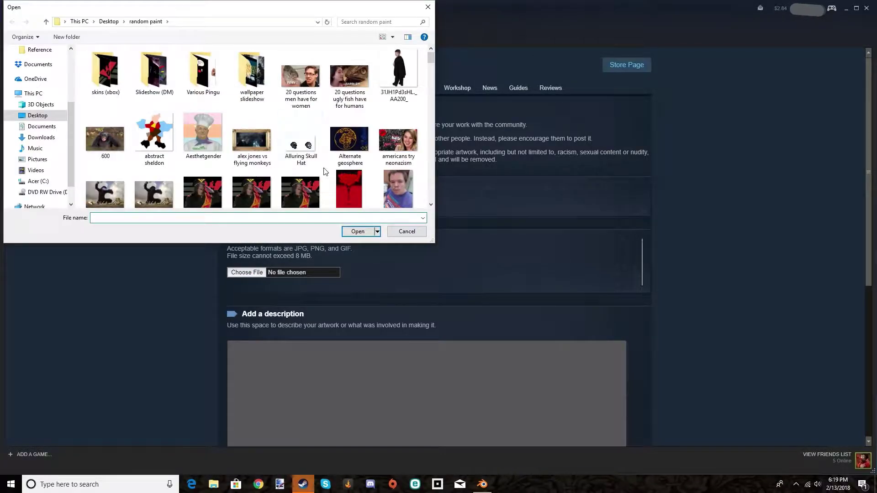
scroll(324, 171, down, 2)
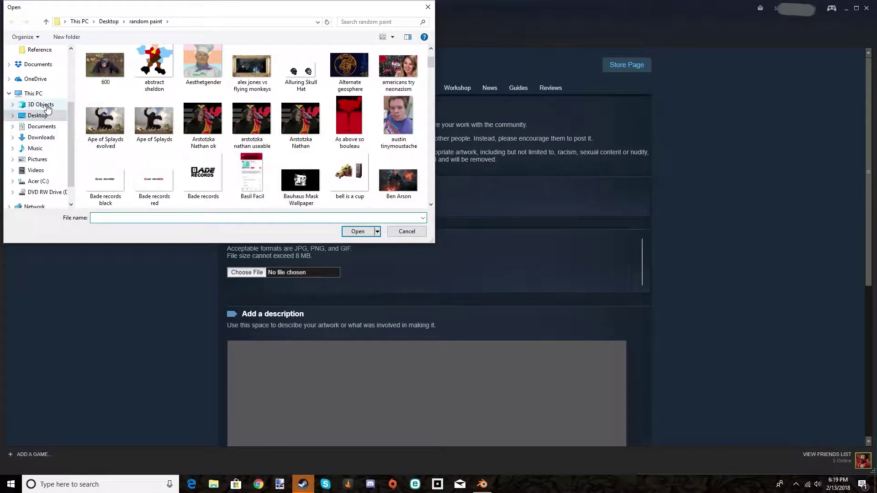
scroll(48, 109, up, 2)
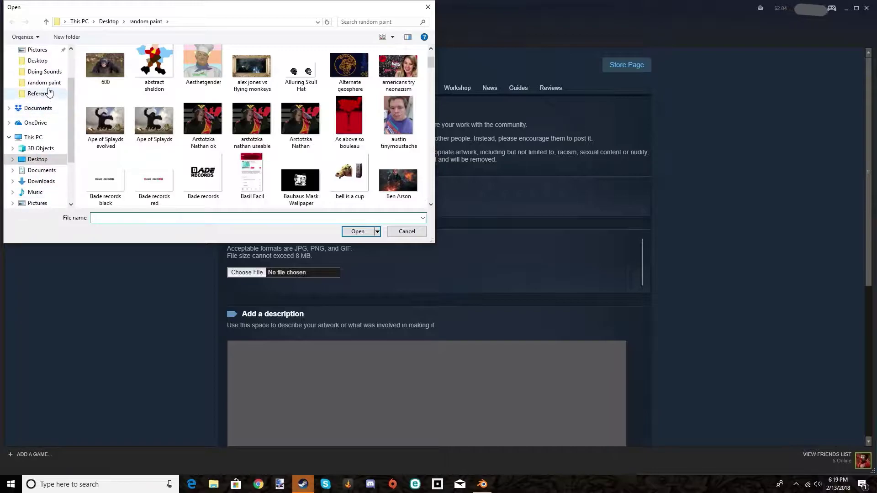
scroll(50, 92, up, 2)
Browse to This PC > Desktop > Blender and select render.png.
click(46, 93)
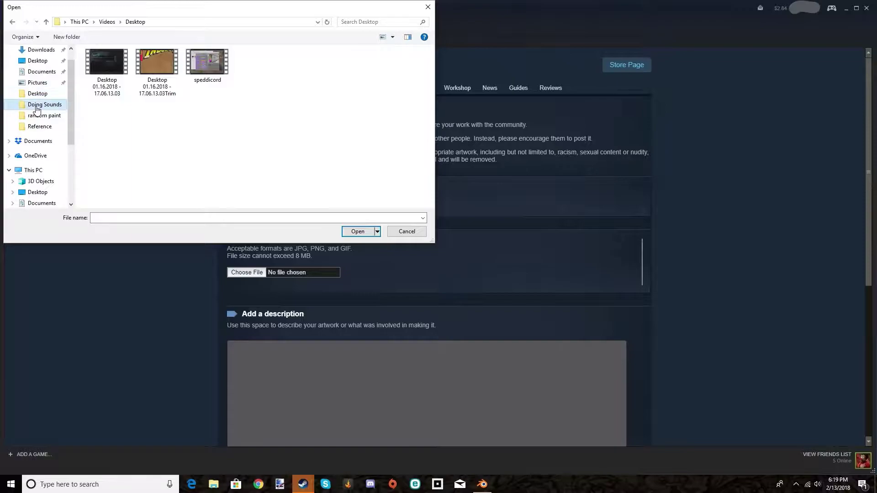
click(42, 94)
scroll(41, 110, up, 1)
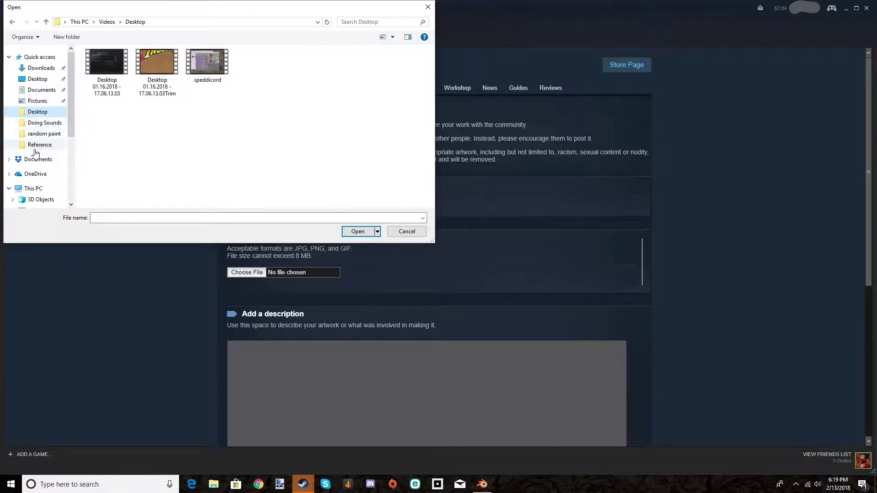
scroll(35, 185, down, 1)
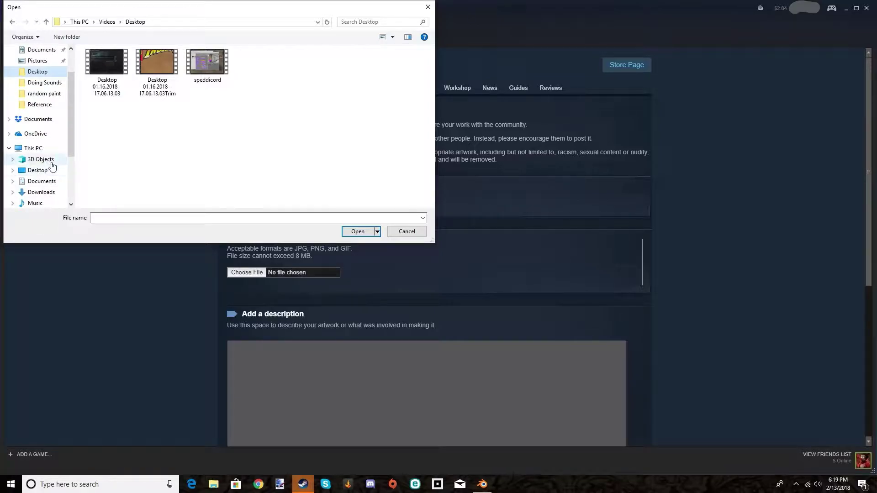
click(39, 169)
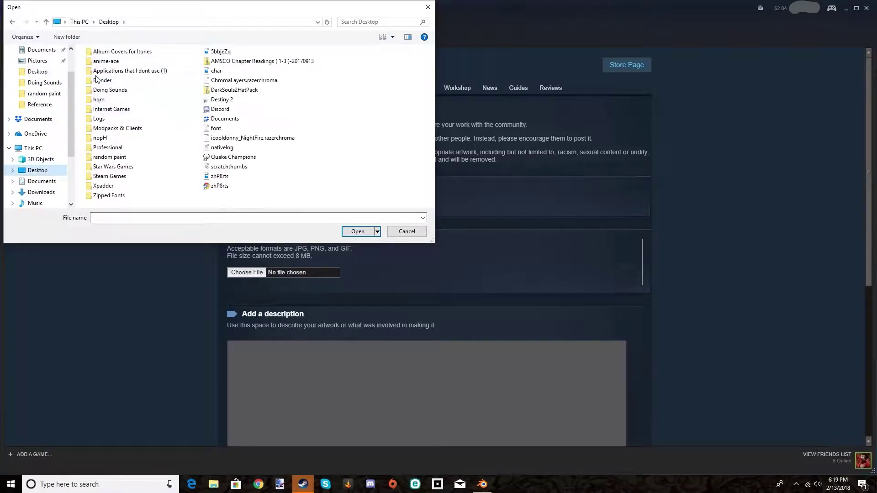
double_click(98, 80)
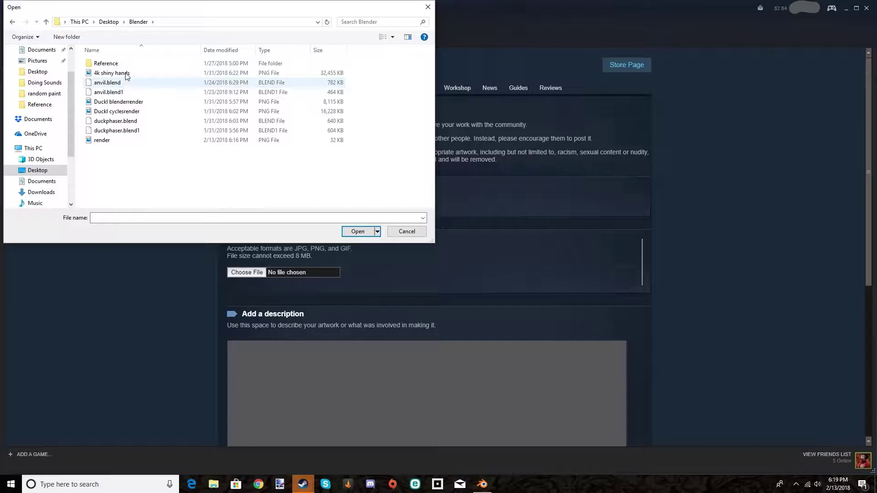
click(103, 140)
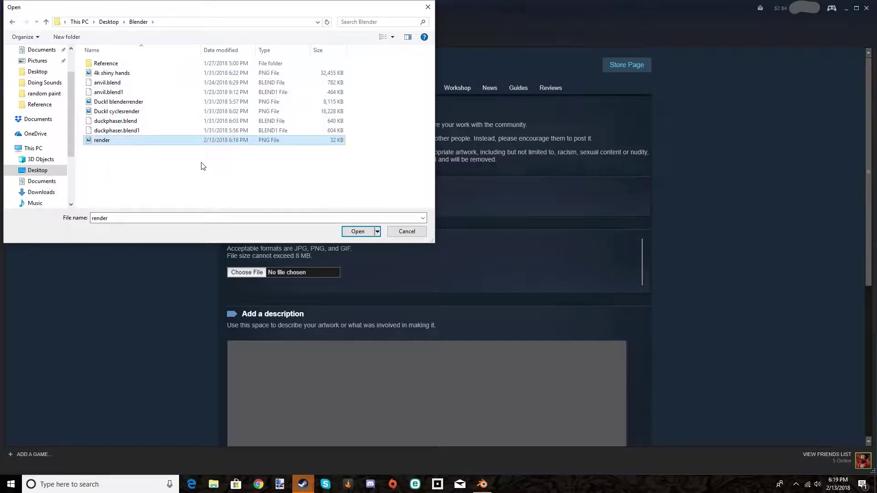
Attach render.png as the artwork file and check the description field.
click(358, 231)
scroll(507, 204, down, 2)
scroll(514, 184, up, 1)
scroll(494, 204, down, 4)
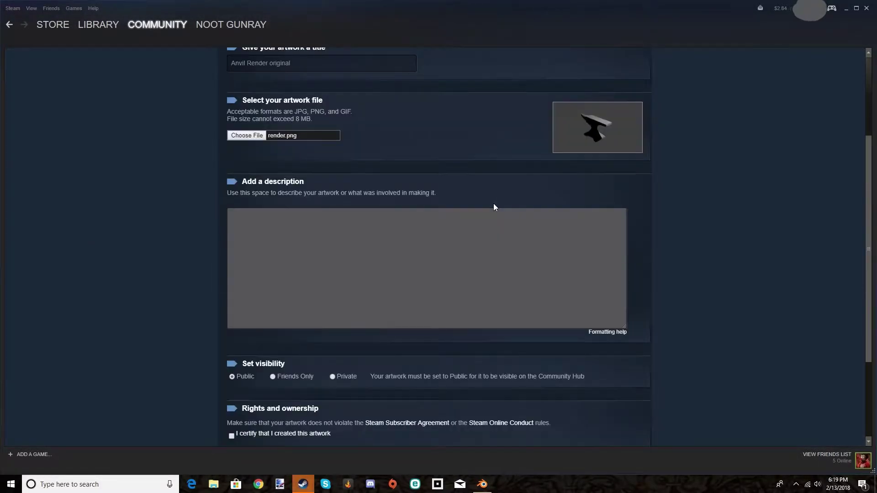
click(497, 192)
scroll(506, 205, up, 4)
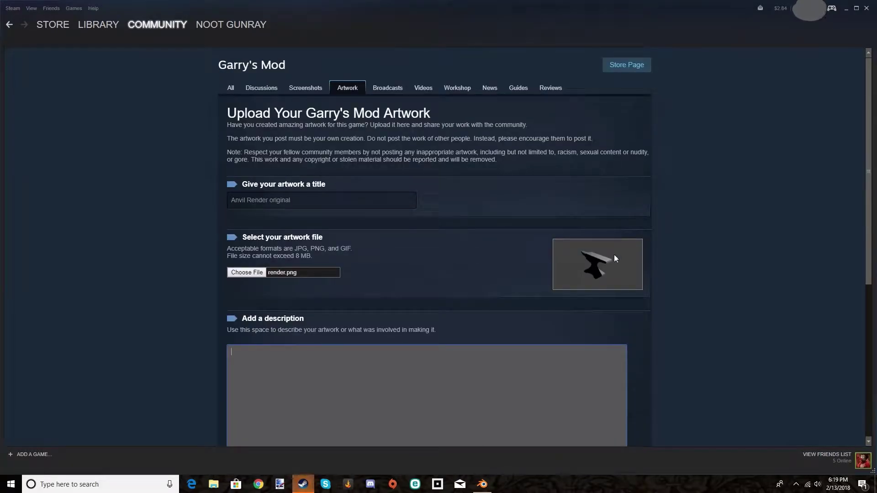
scroll(465, 223, down, 6)
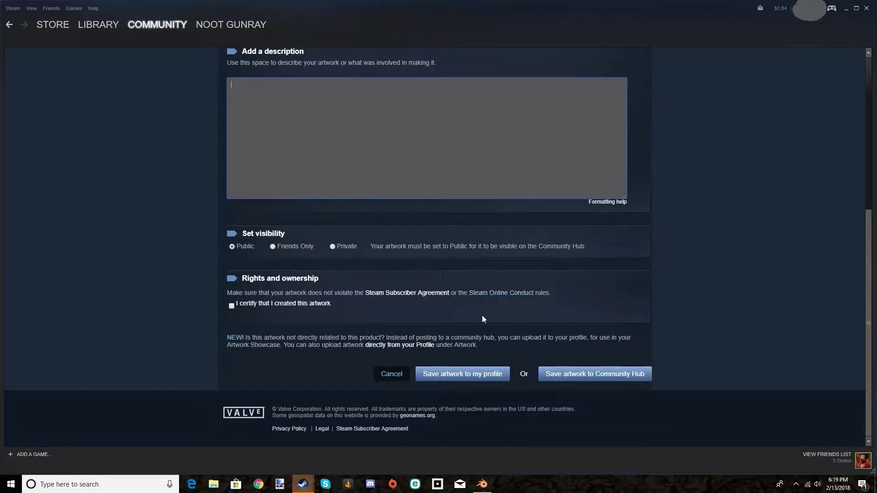
scroll(508, 236, up, 3)
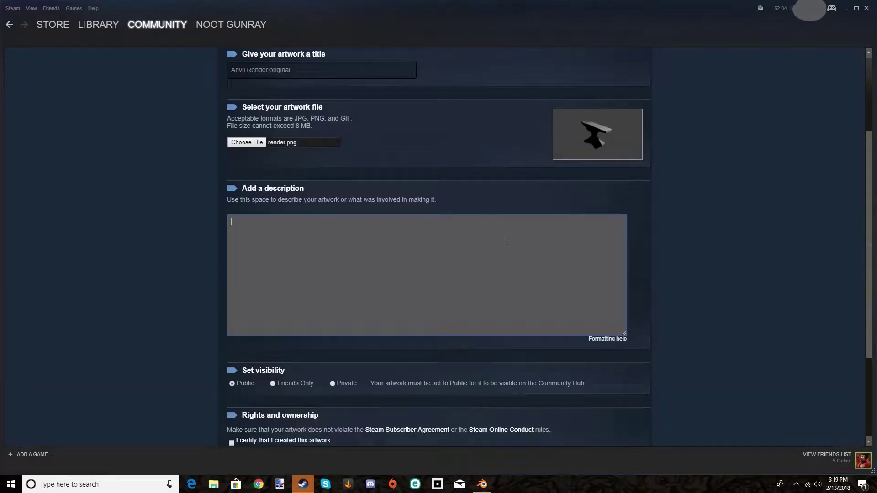
scroll(506, 241, up, 2)
scroll(505, 240, down, 5)
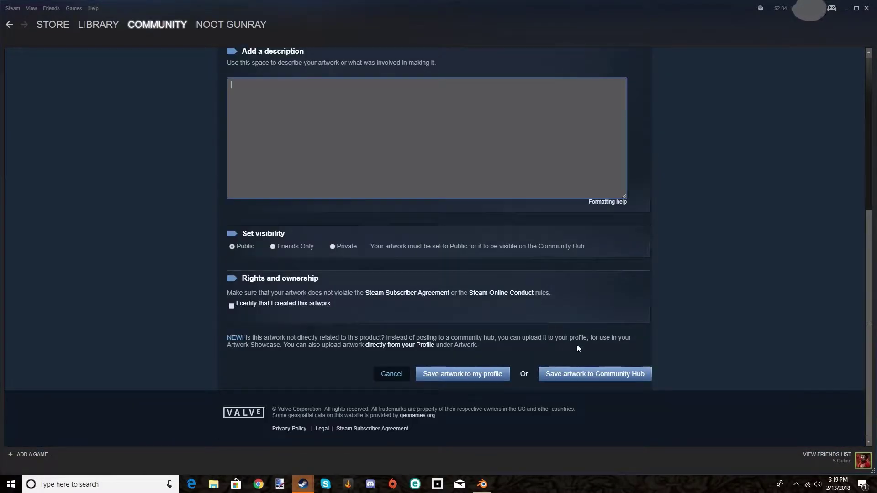
Certify the artwork as your own creation and submit it with Save artwork.
click(593, 373)
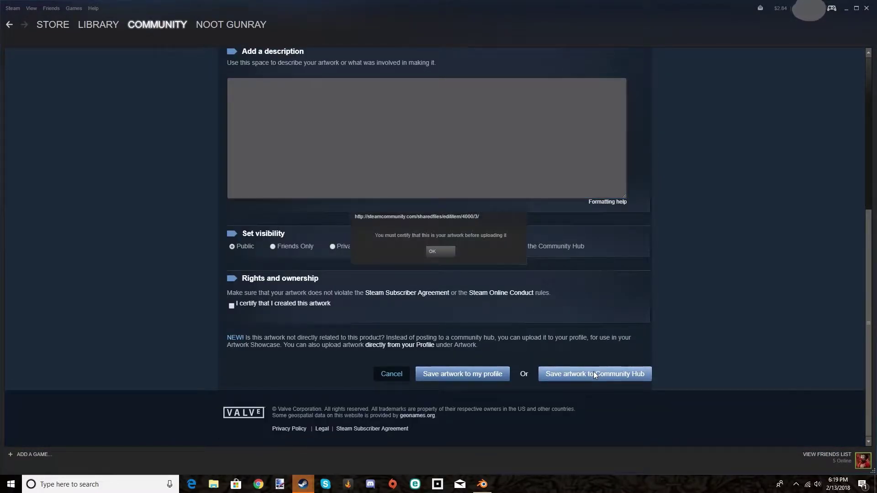
click(437, 250)
scroll(508, 331, down, 5)
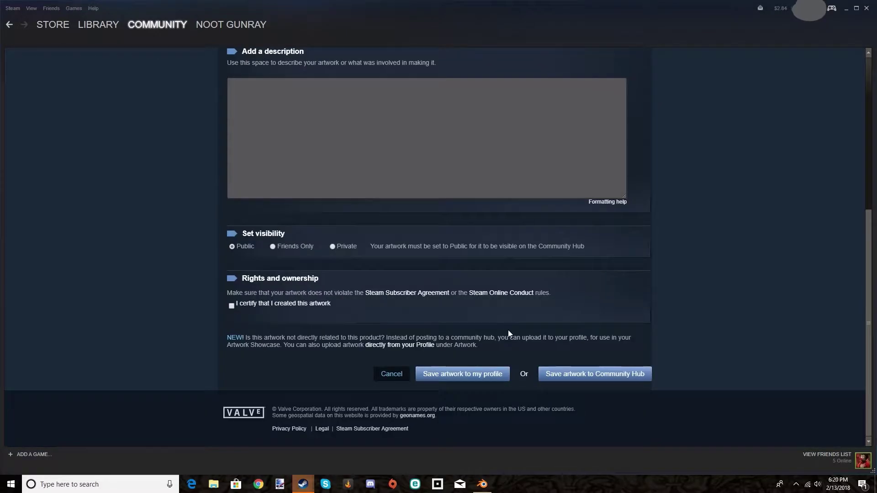
click(469, 378)
click(439, 250)
scroll(445, 305, down, 5)
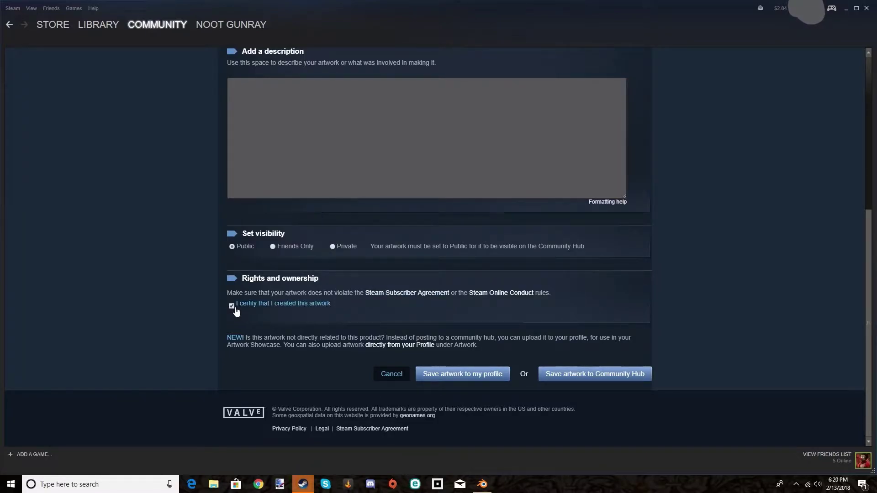
click(445, 377)
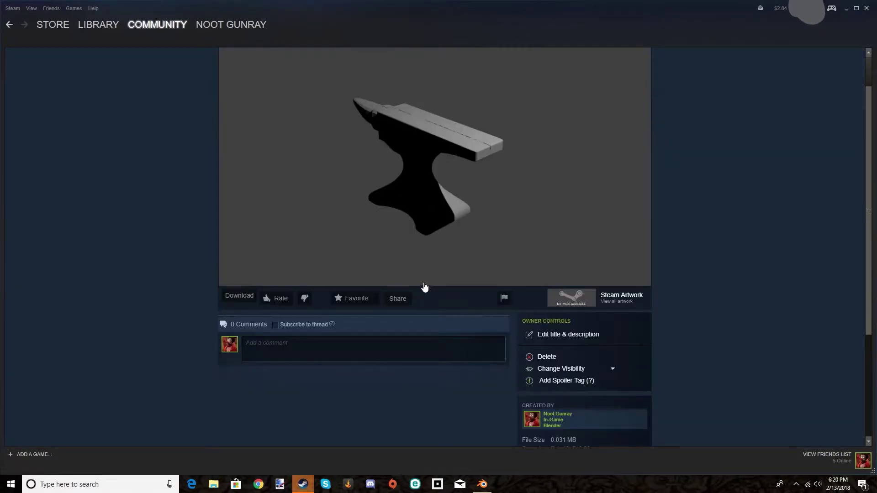
Rate the published 'Anvil Render original' artwork thumbs-up, bringing it to 1 rating.
scroll(474, 274, down, 2)
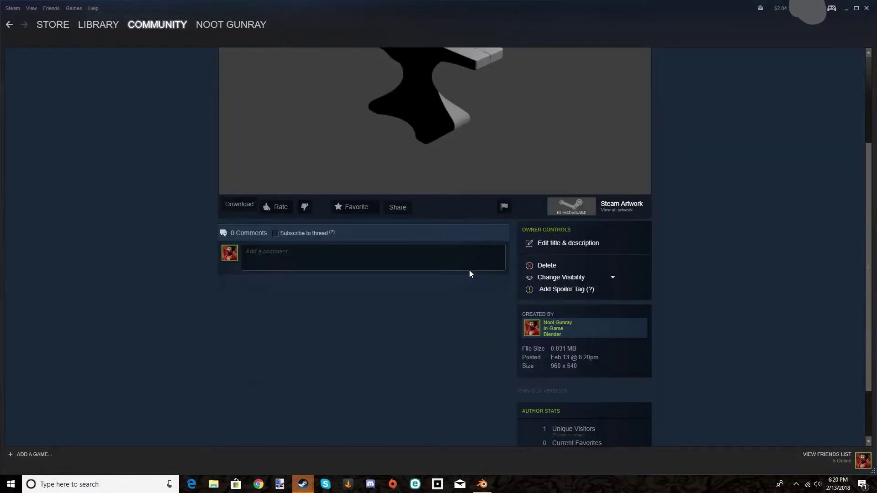
scroll(465, 271, up, 3)
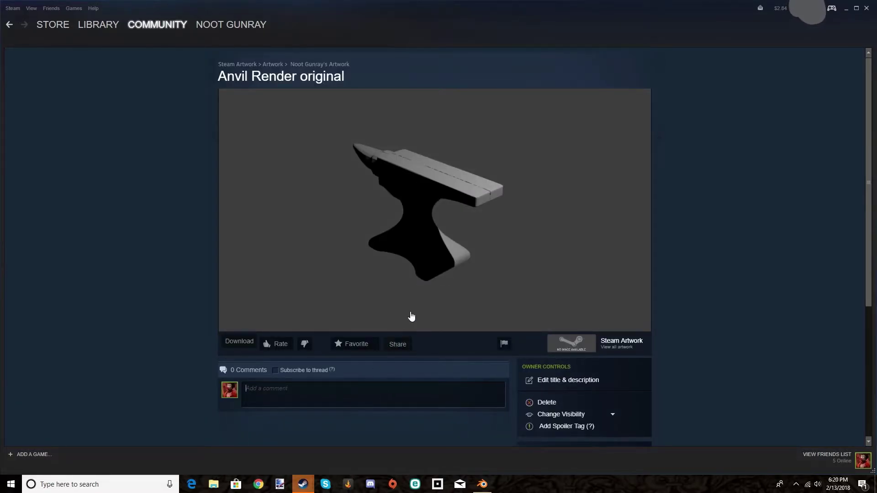
click(277, 345)
scroll(416, 256, down, 1)
scroll(419, 235, up, 1)
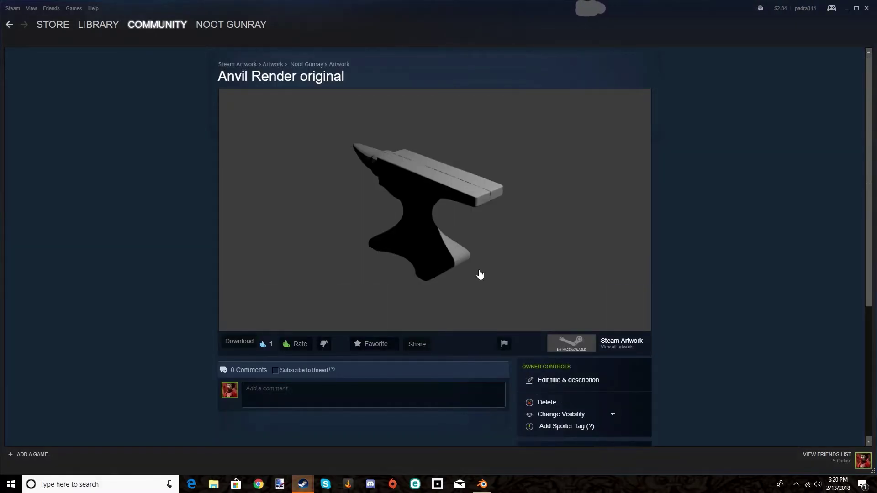
scroll(482, 276, down, 5)
scroll(519, 274, up, 5)
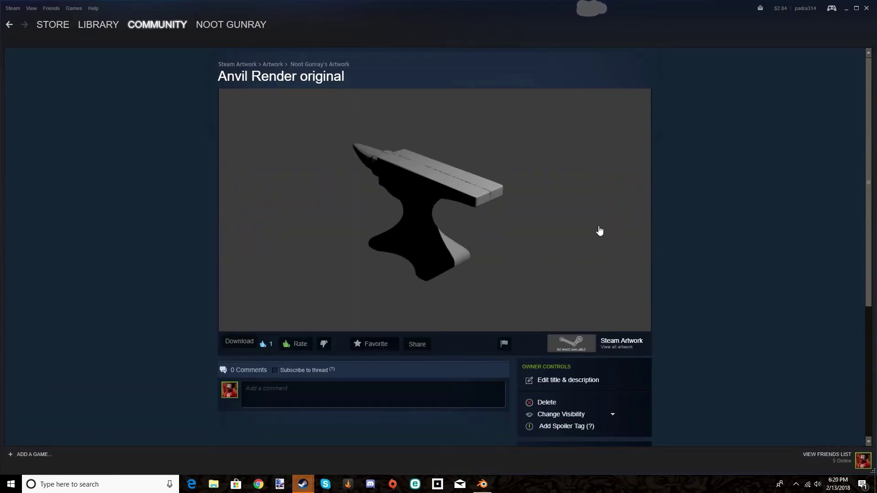